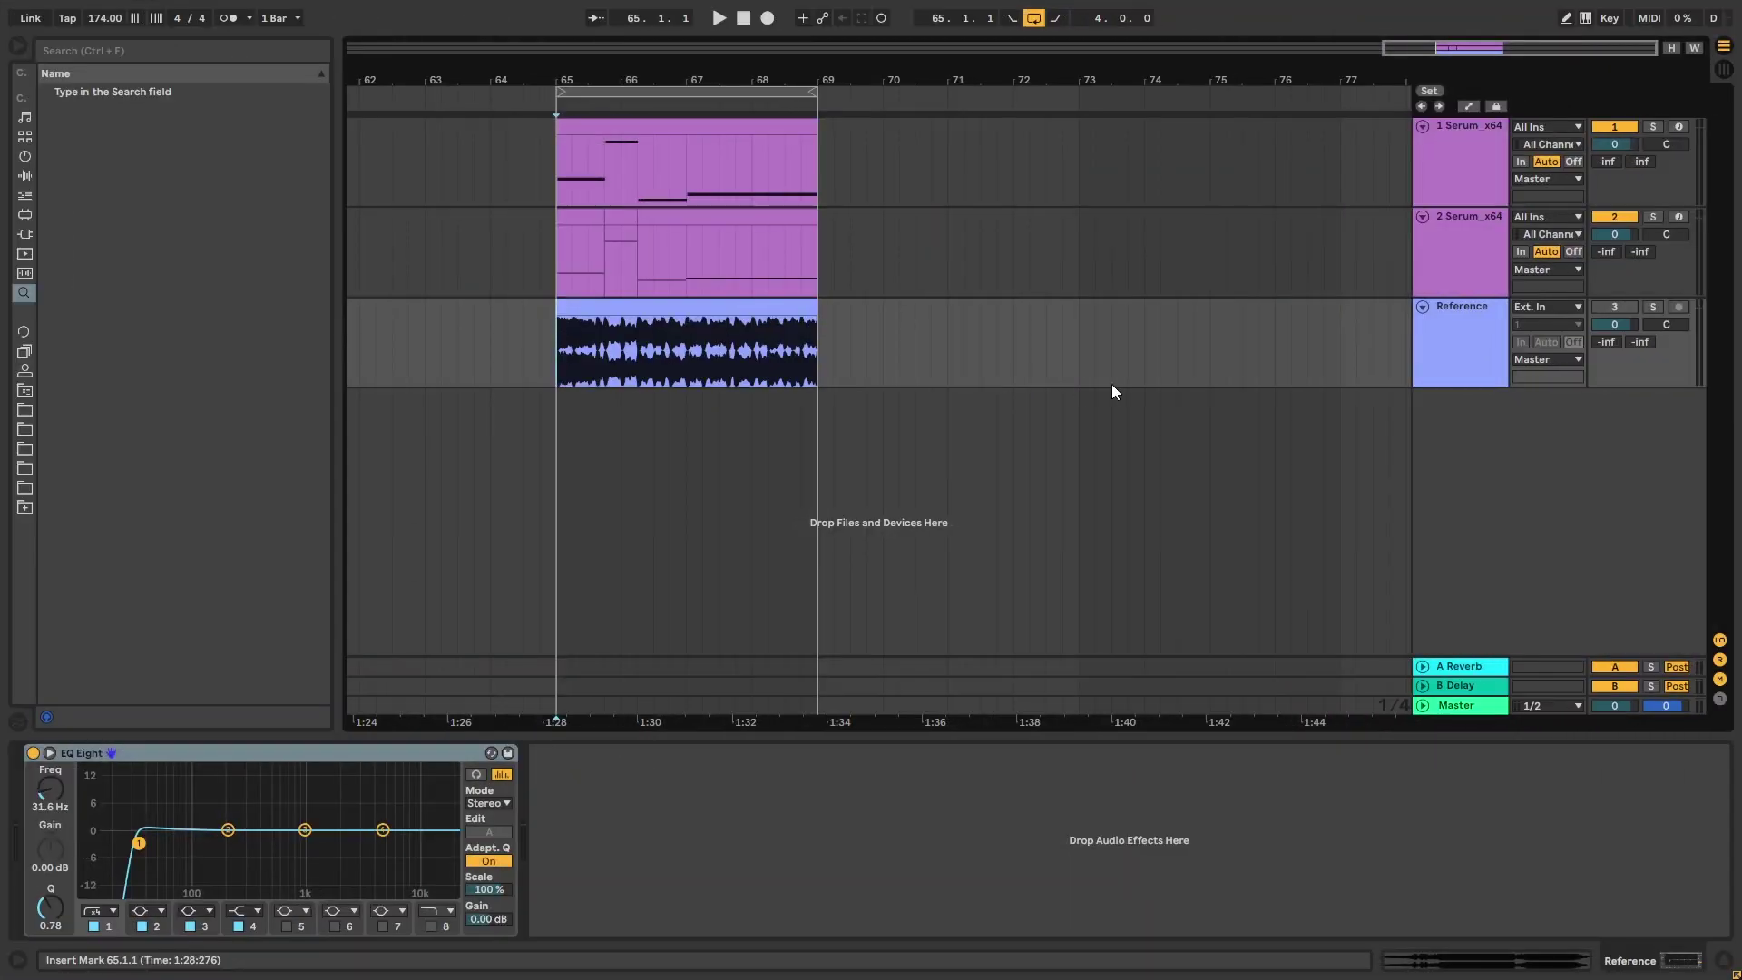
# Solo the Reference track so only its audio plays
pyautogui.click(1651, 308)
# Play the reference, toggling its solo off and on to compare with the Serum basses
pyautogui.press('space')
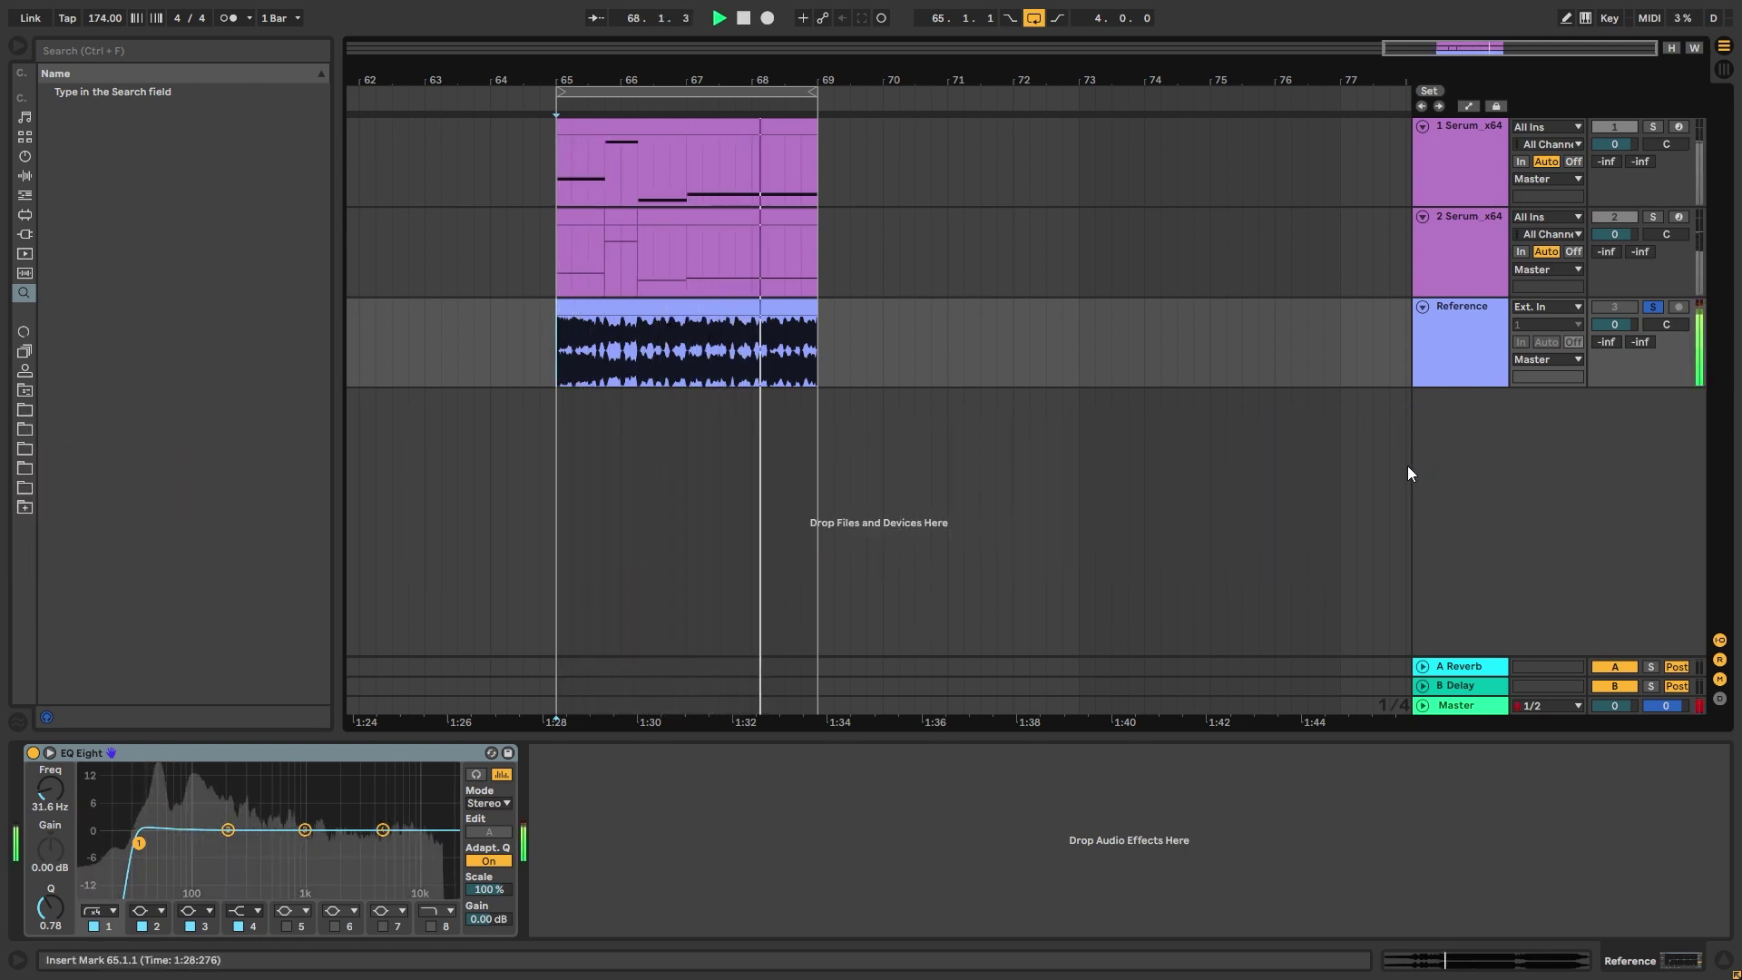
pyautogui.press('space')
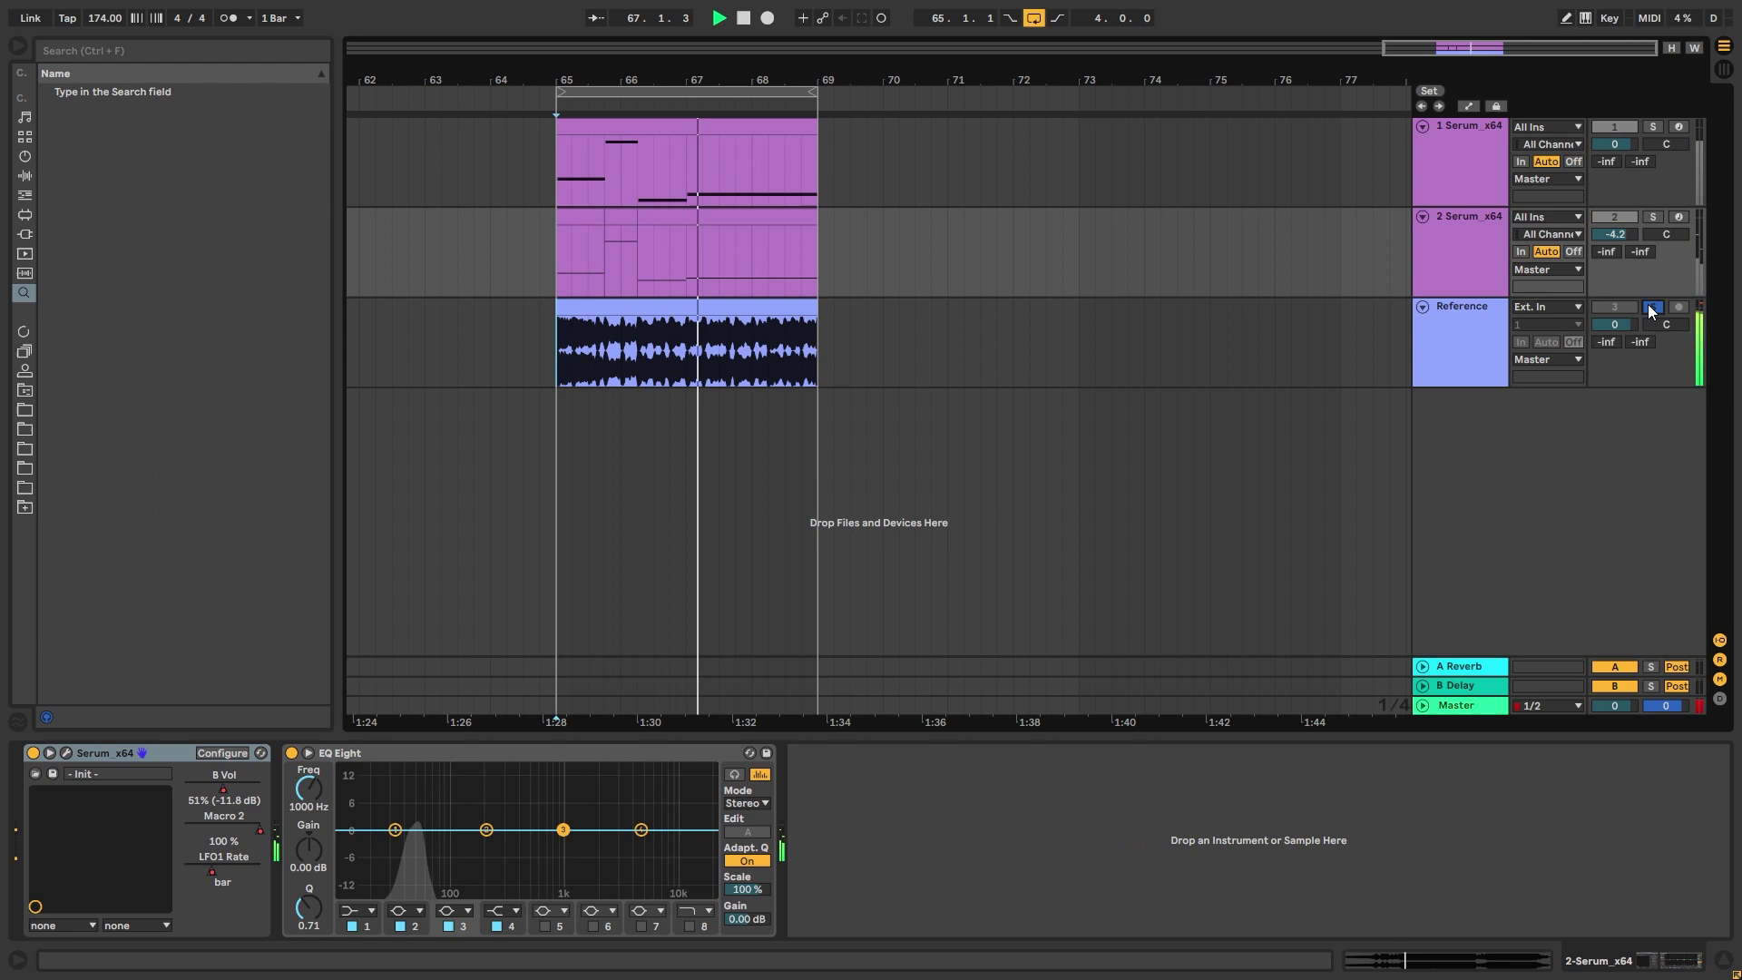
pyautogui.click(1650, 307)
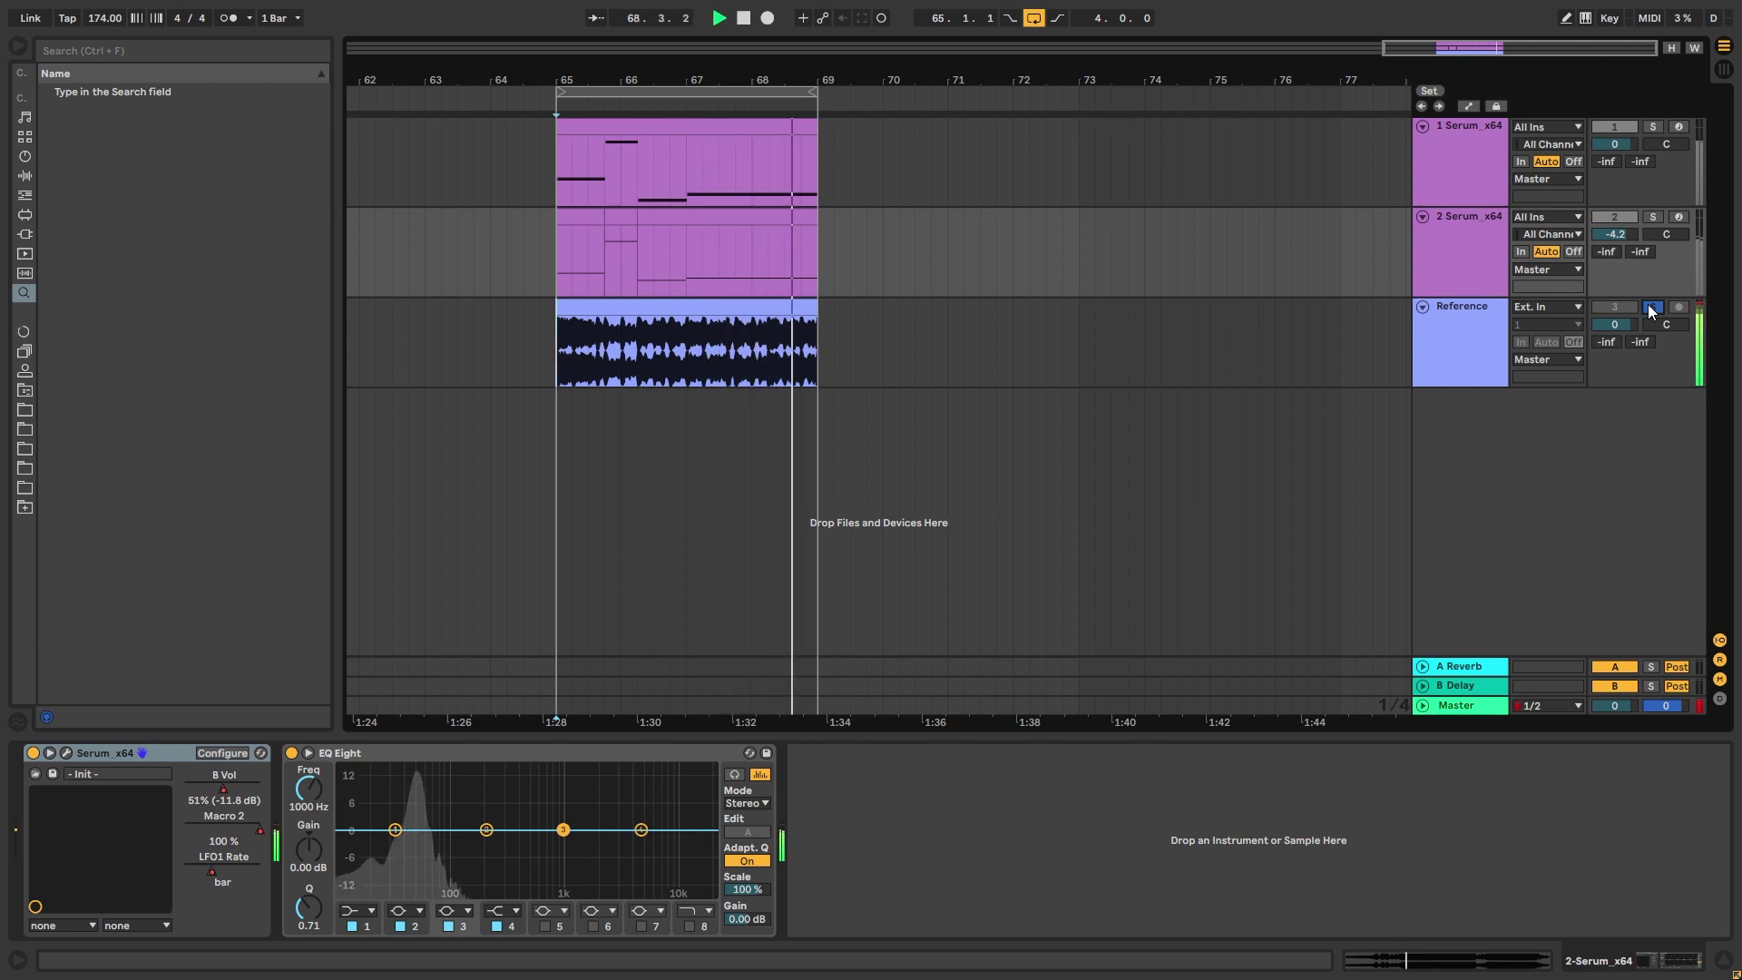
pyautogui.click(1650, 308)
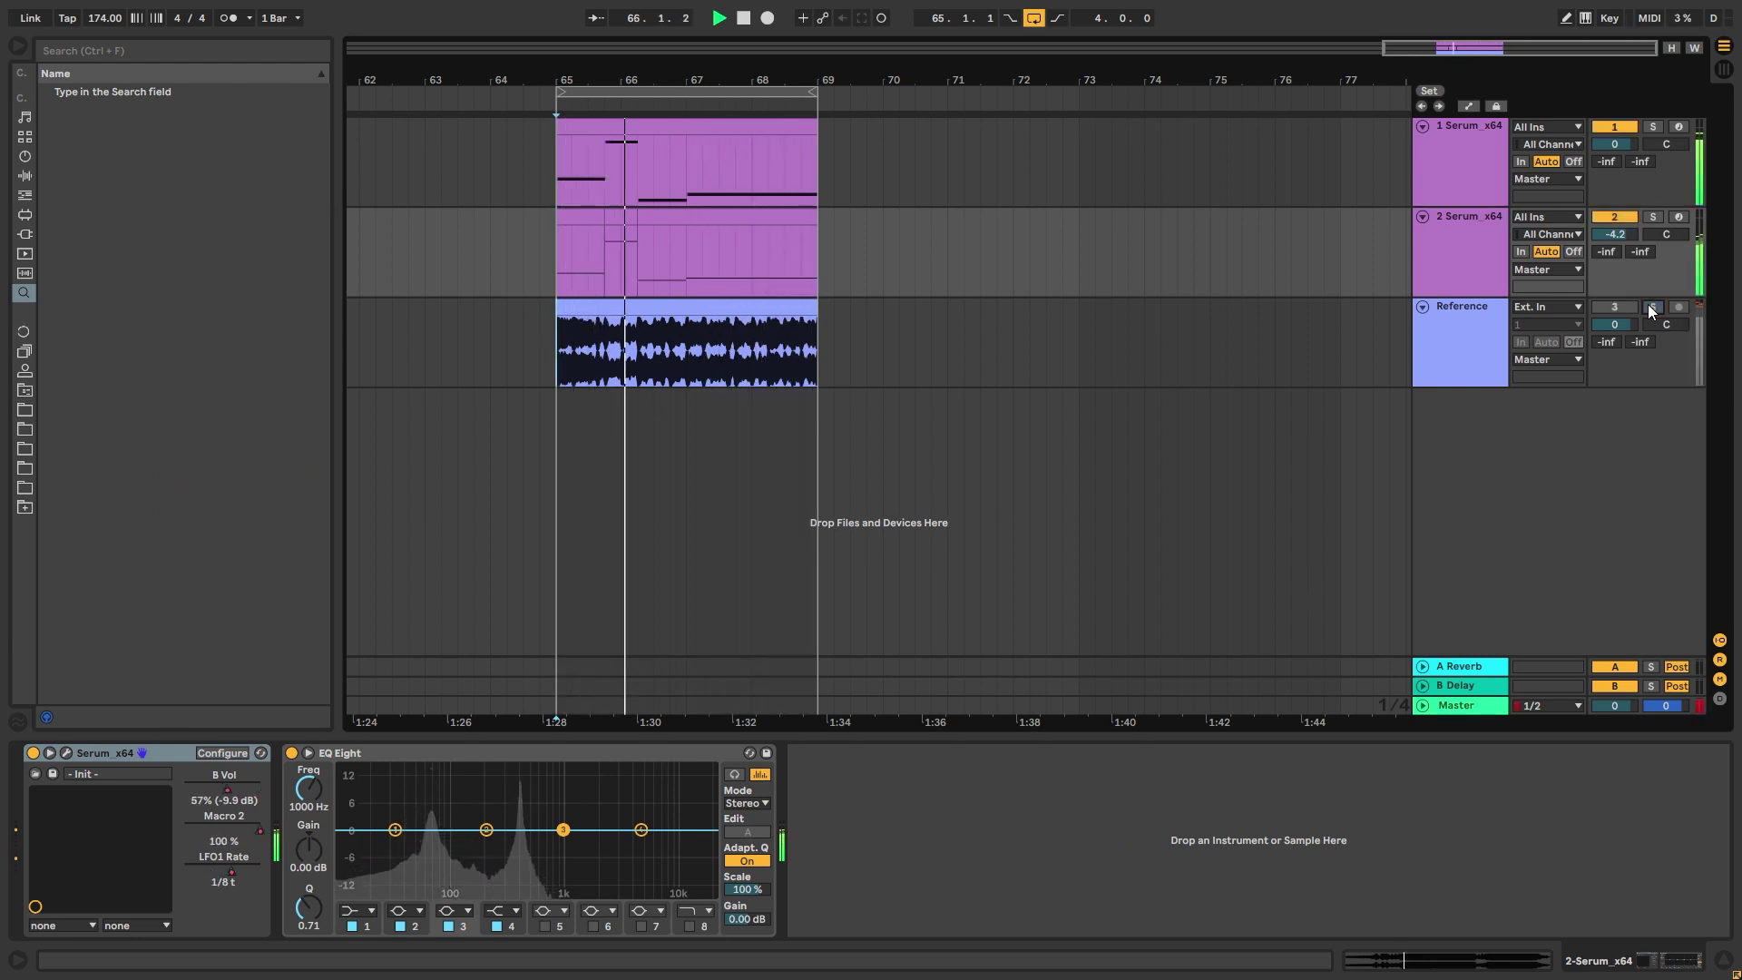
pyautogui.press('space')
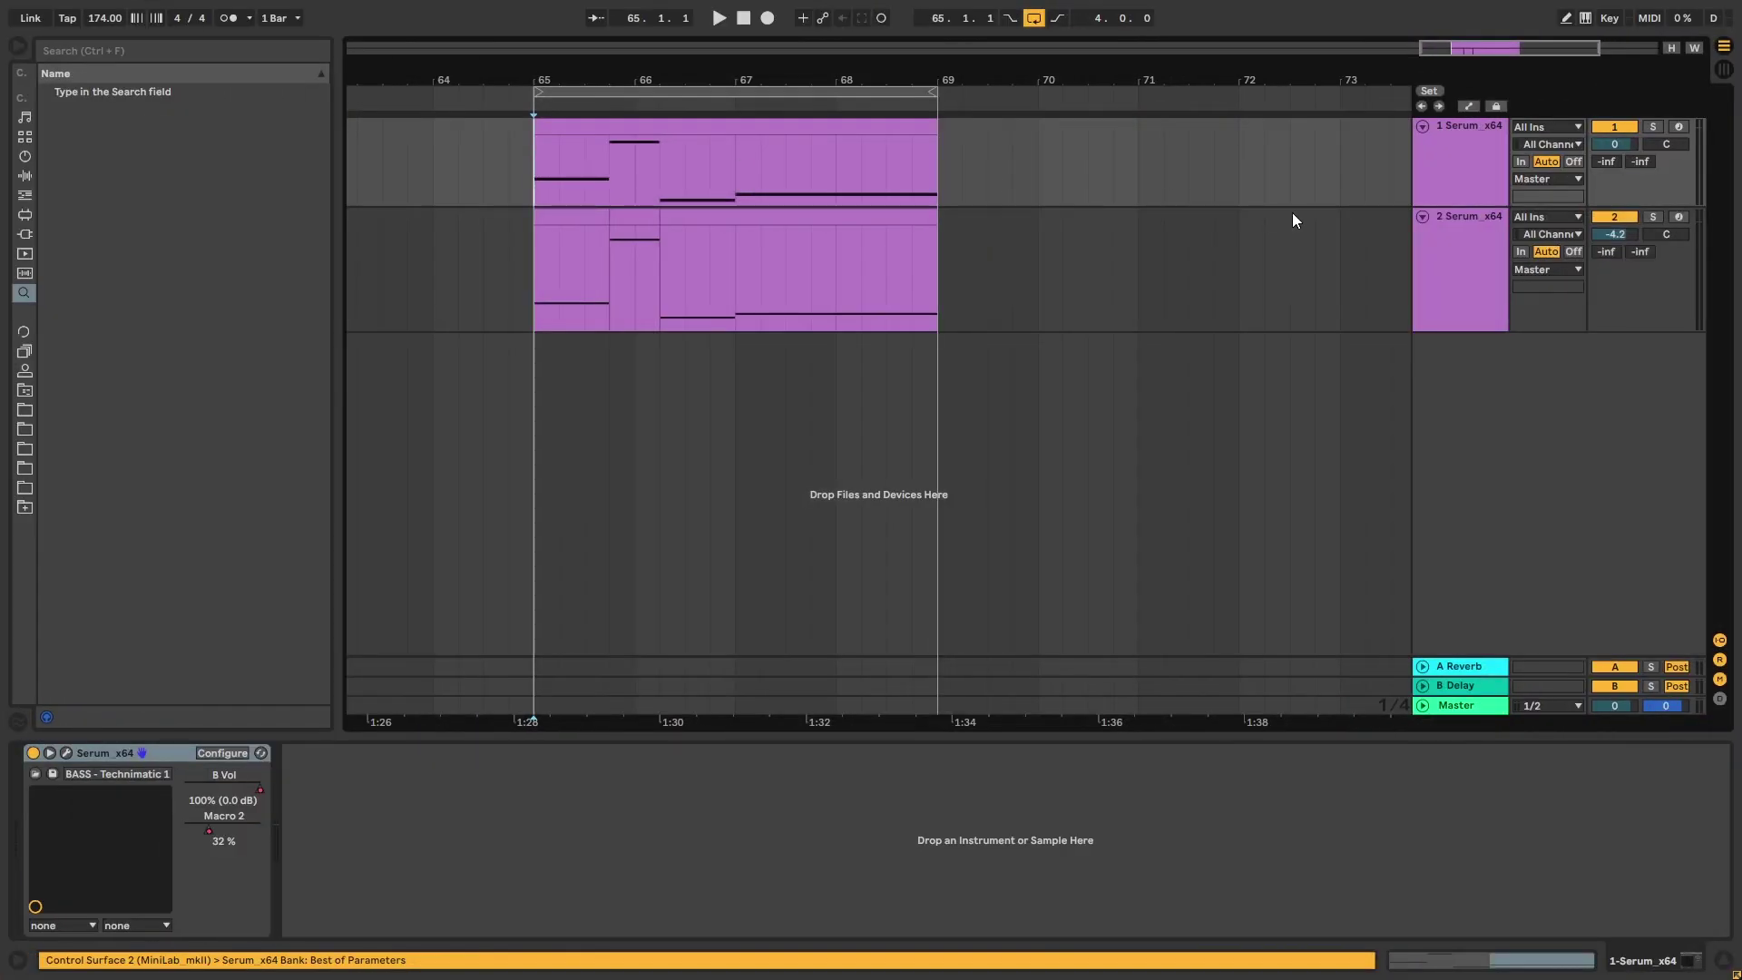
# Audition Serum bass track 1 soloed, then track 2 soloed with its devices shown
pyautogui.click(1651, 127)
pyautogui.press('space')
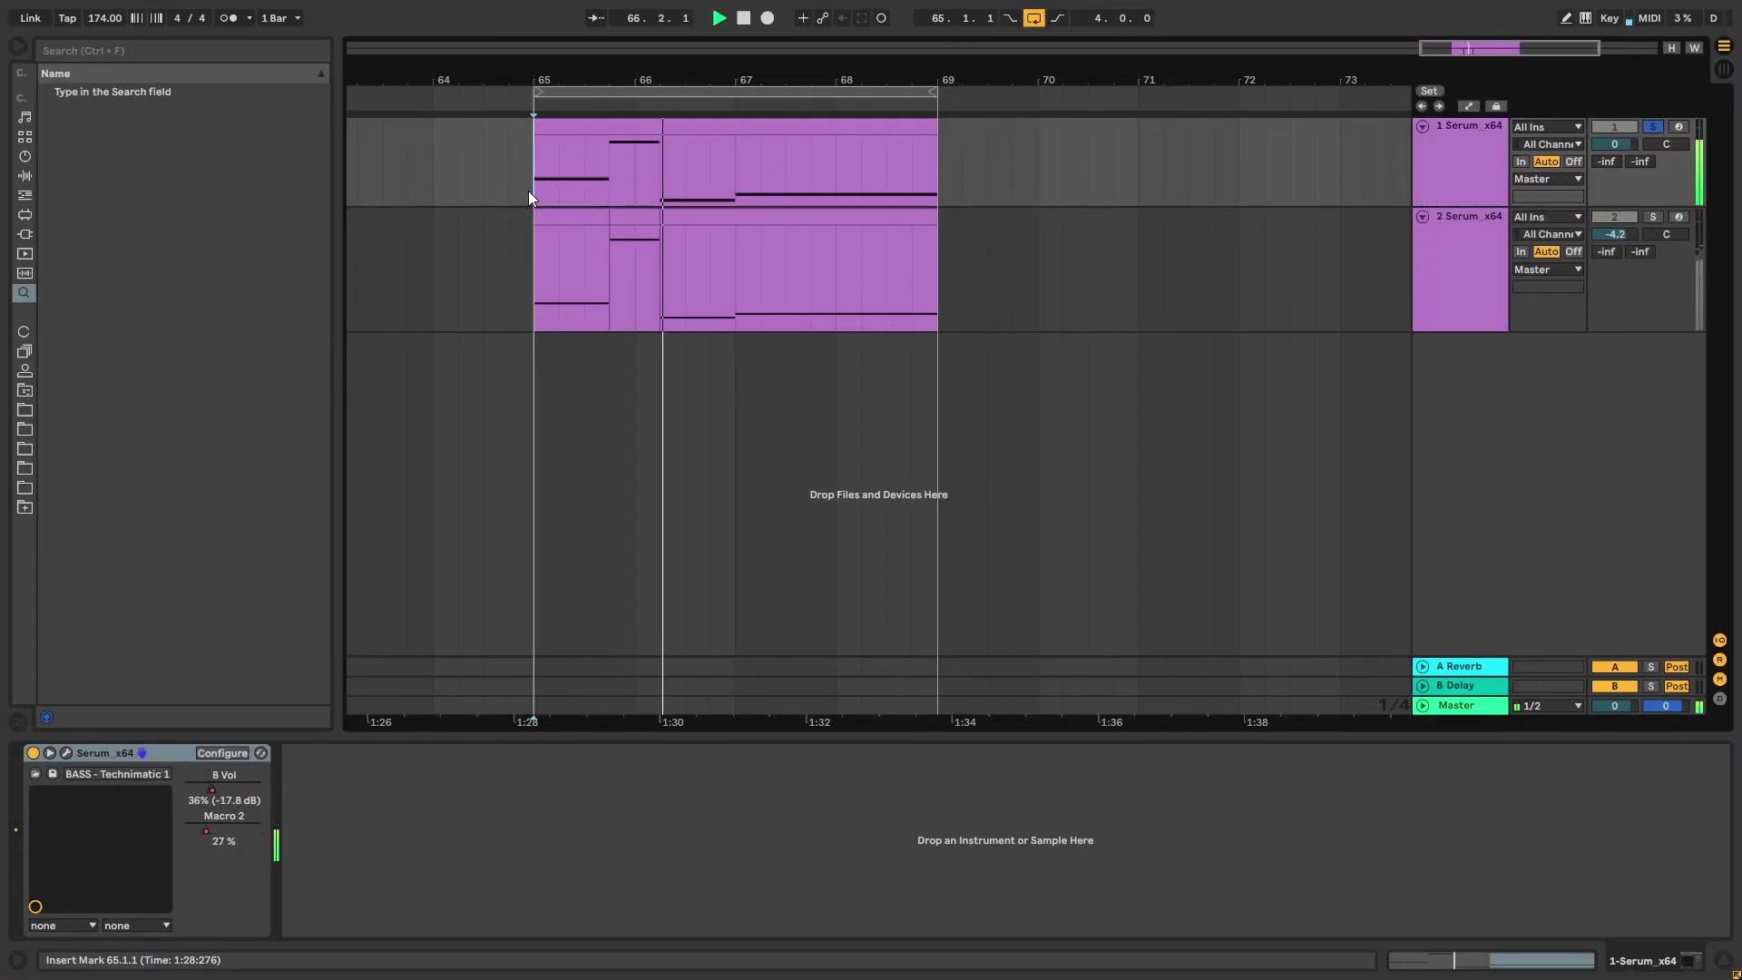
pyautogui.click(1463, 252)
pyautogui.click(1652, 216)
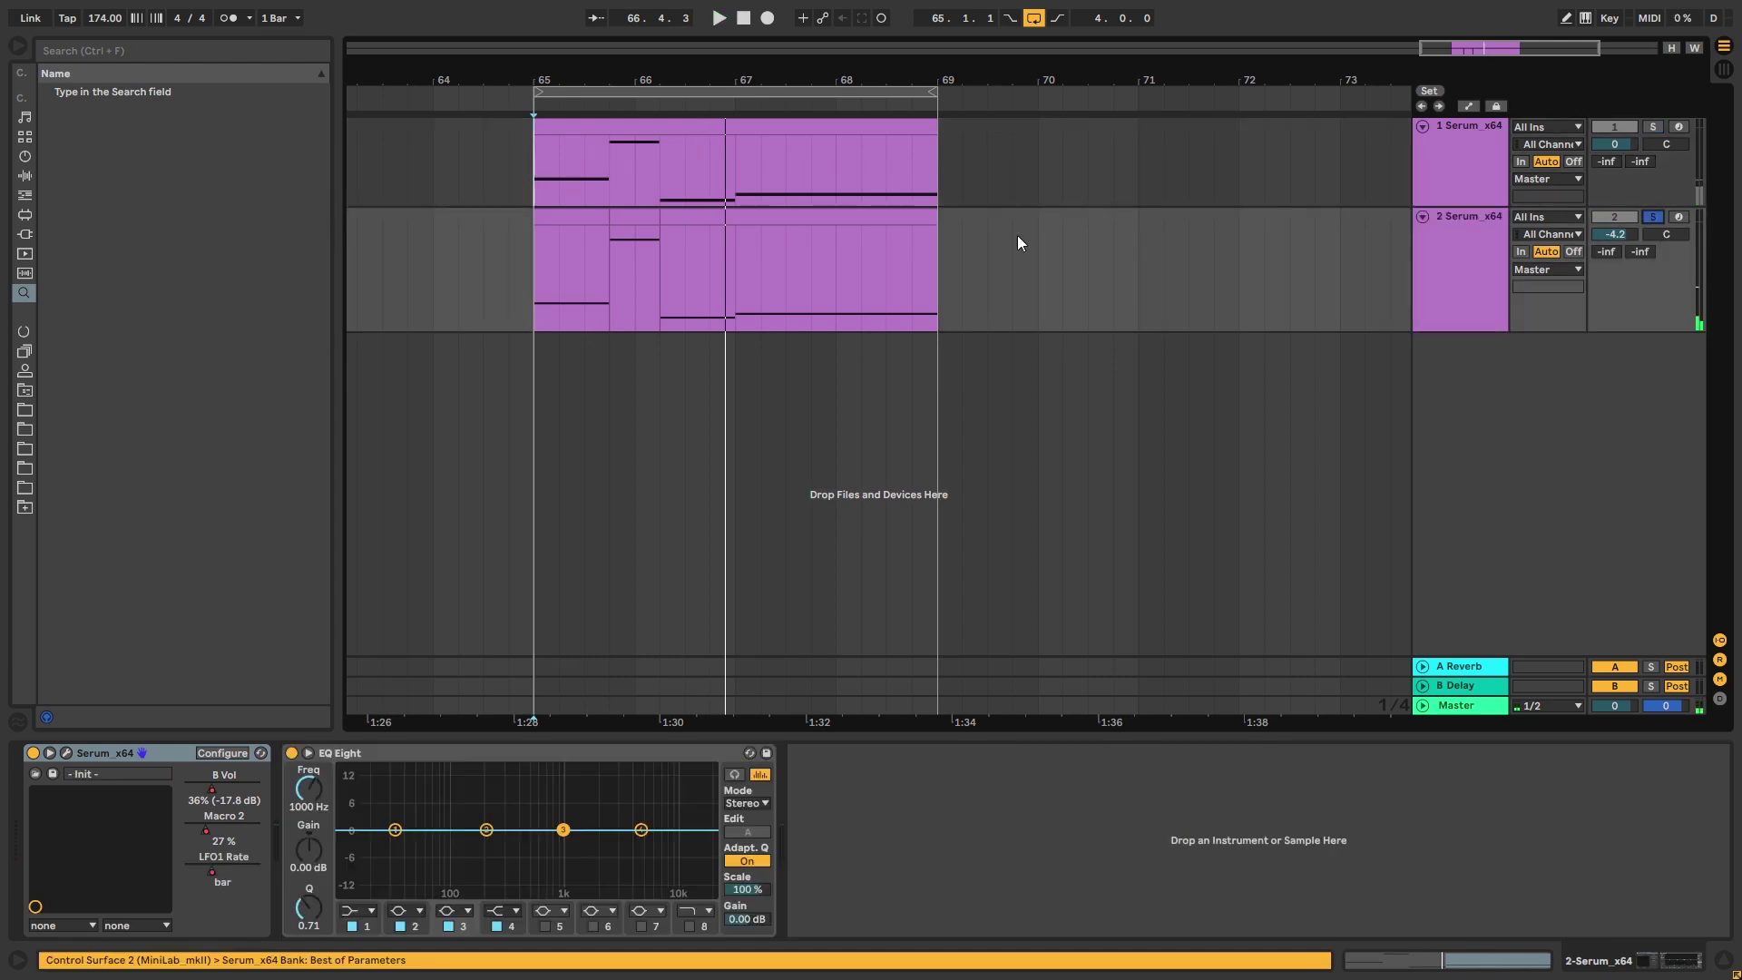
pyautogui.press('space')
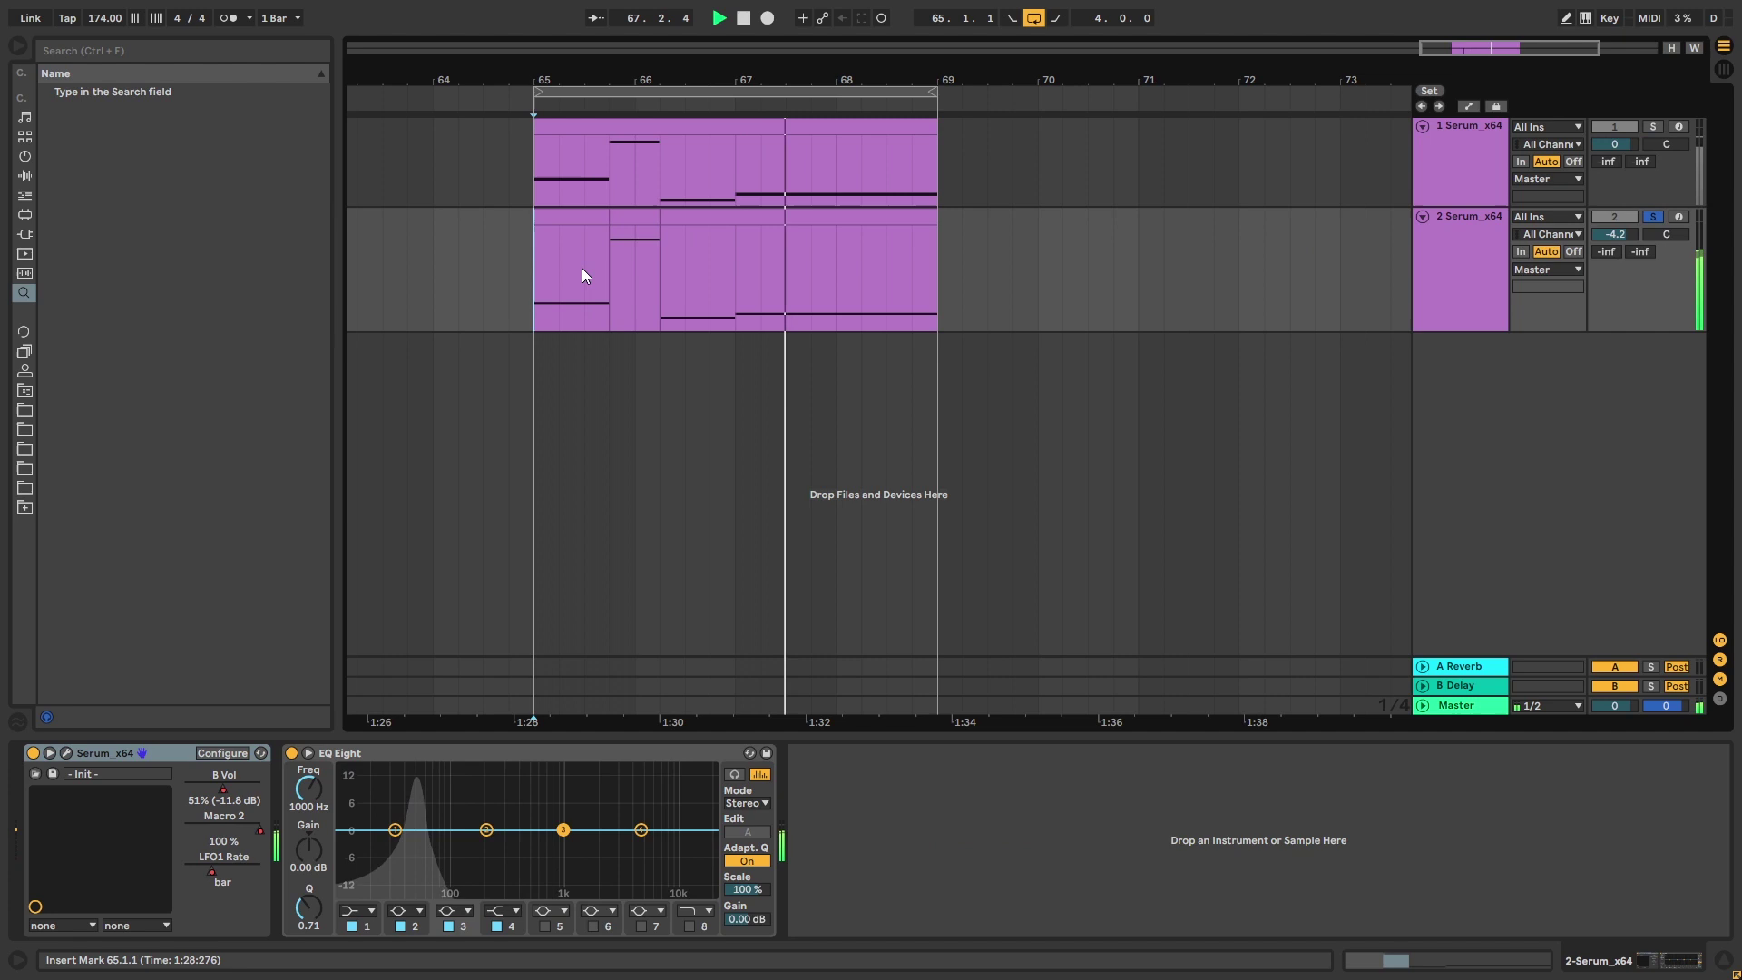
pyautogui.press('space')
# Solo both Serum bass tracks together and play them
pyautogui.click(1421, 177)
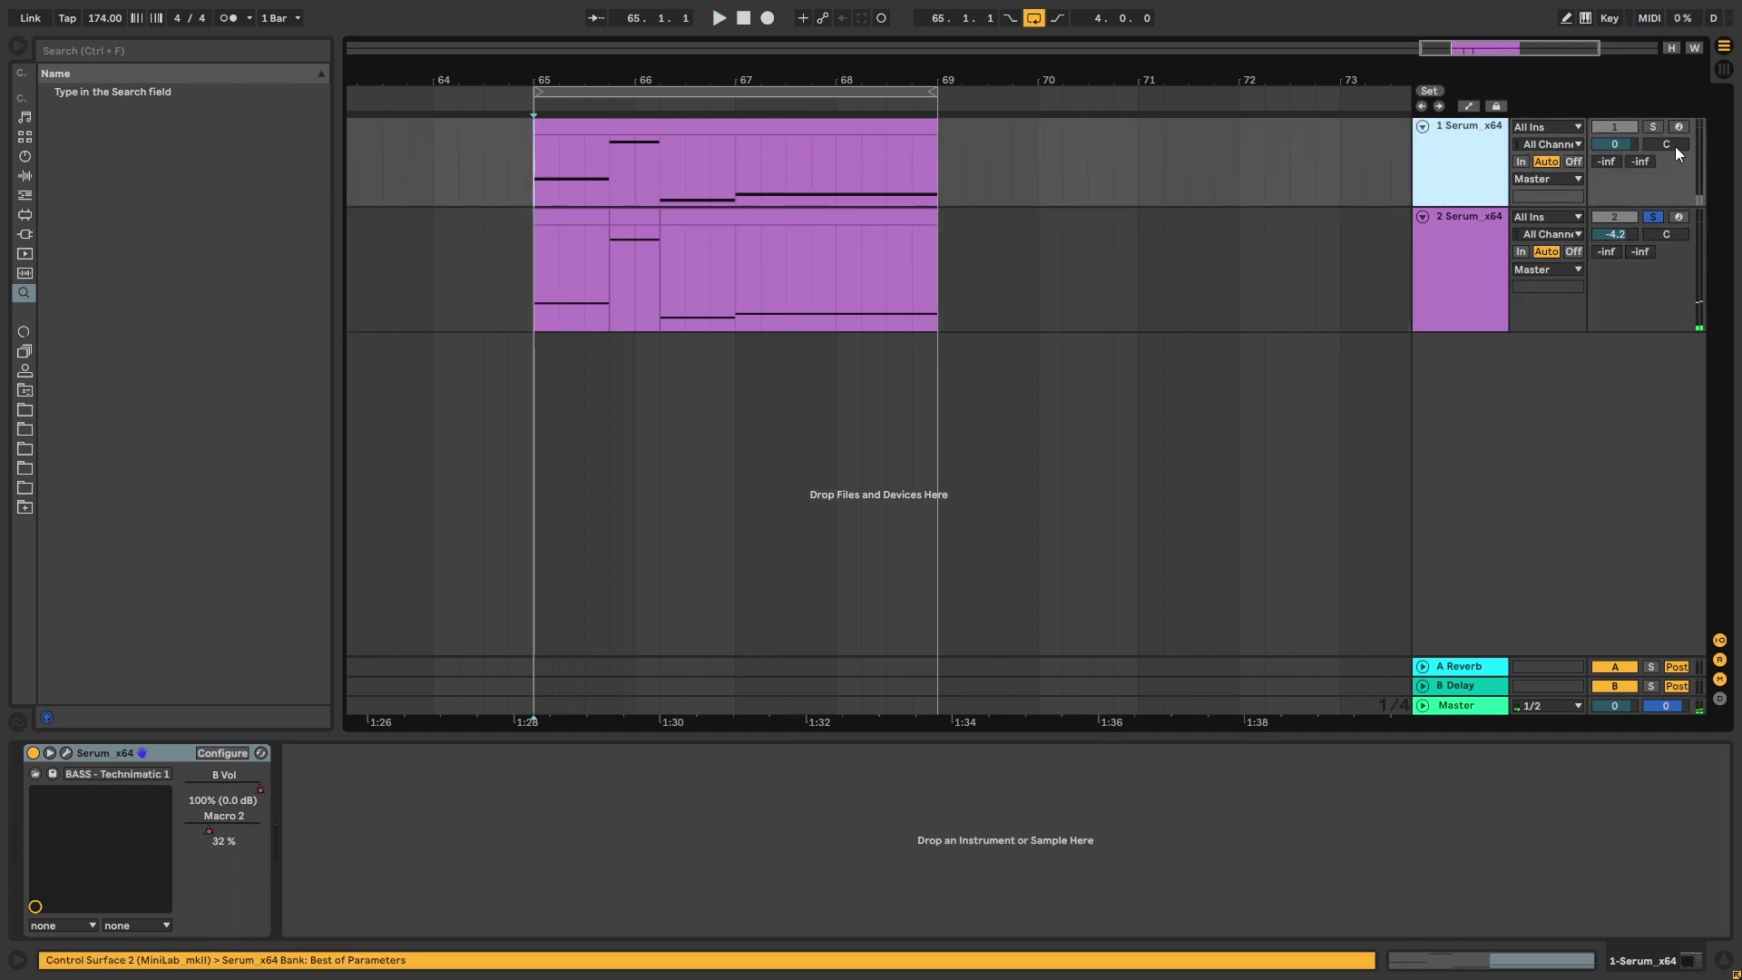
pyautogui.click(1652, 127)
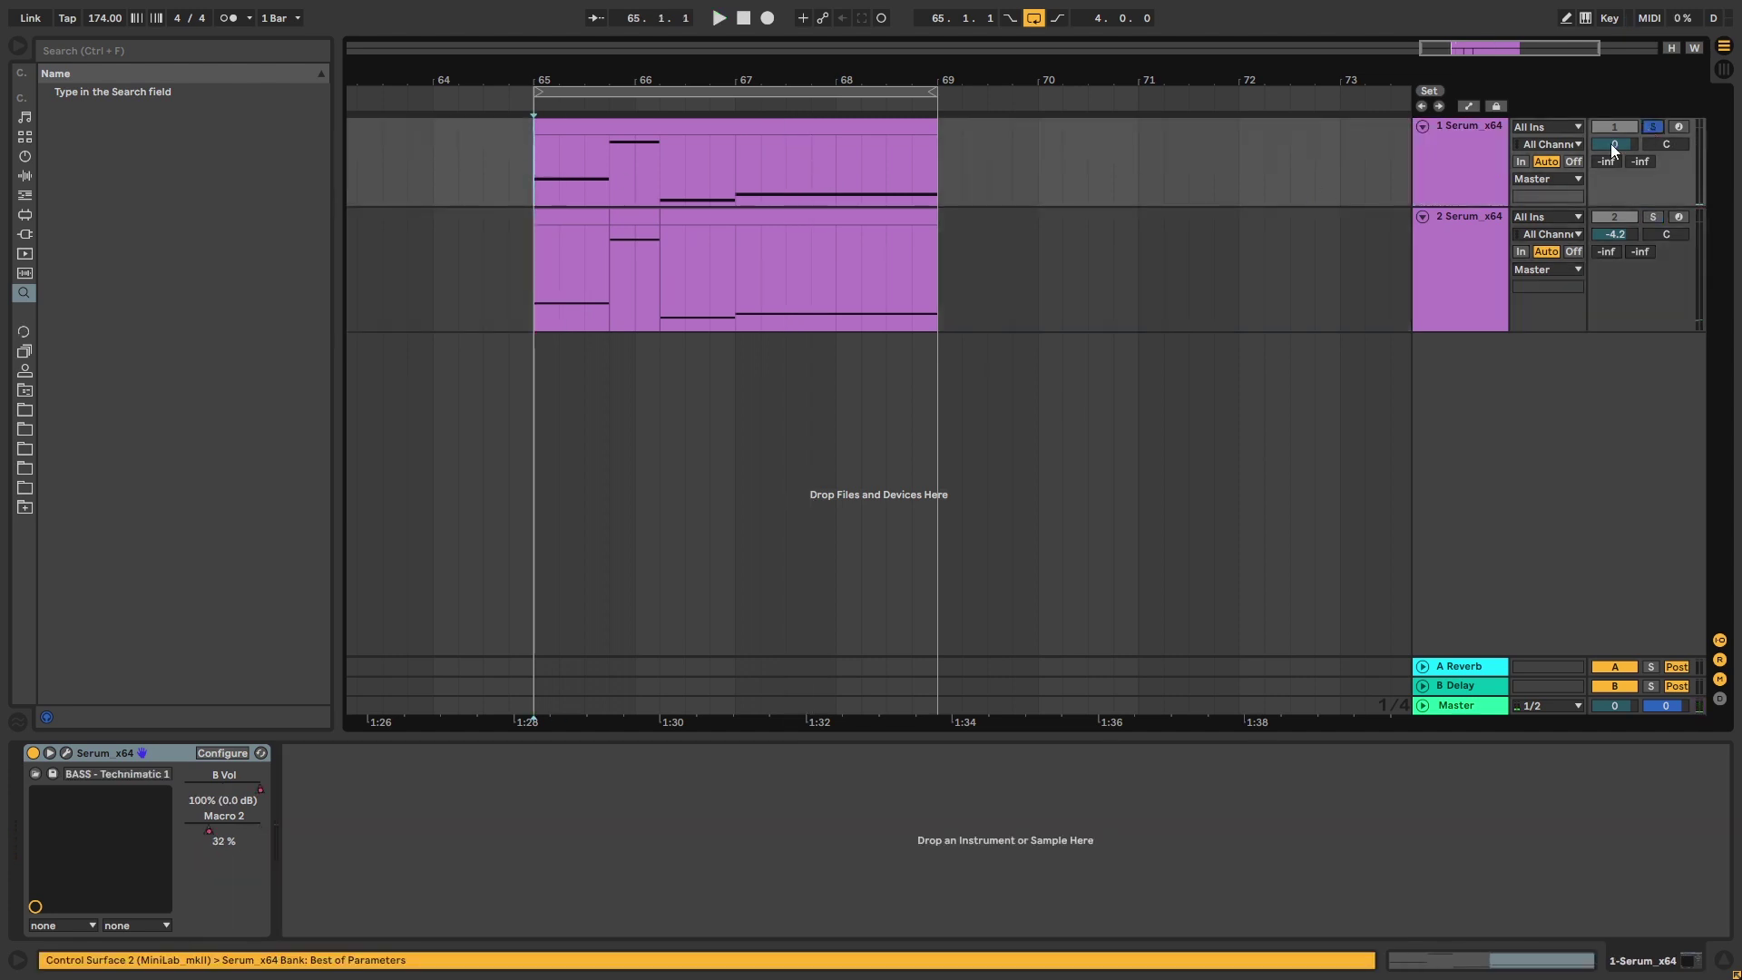
pyautogui.keyDown('ctrl'); pyautogui.click(1645, 219); pyautogui.keyUp('ctrl')
pyautogui.press('space')
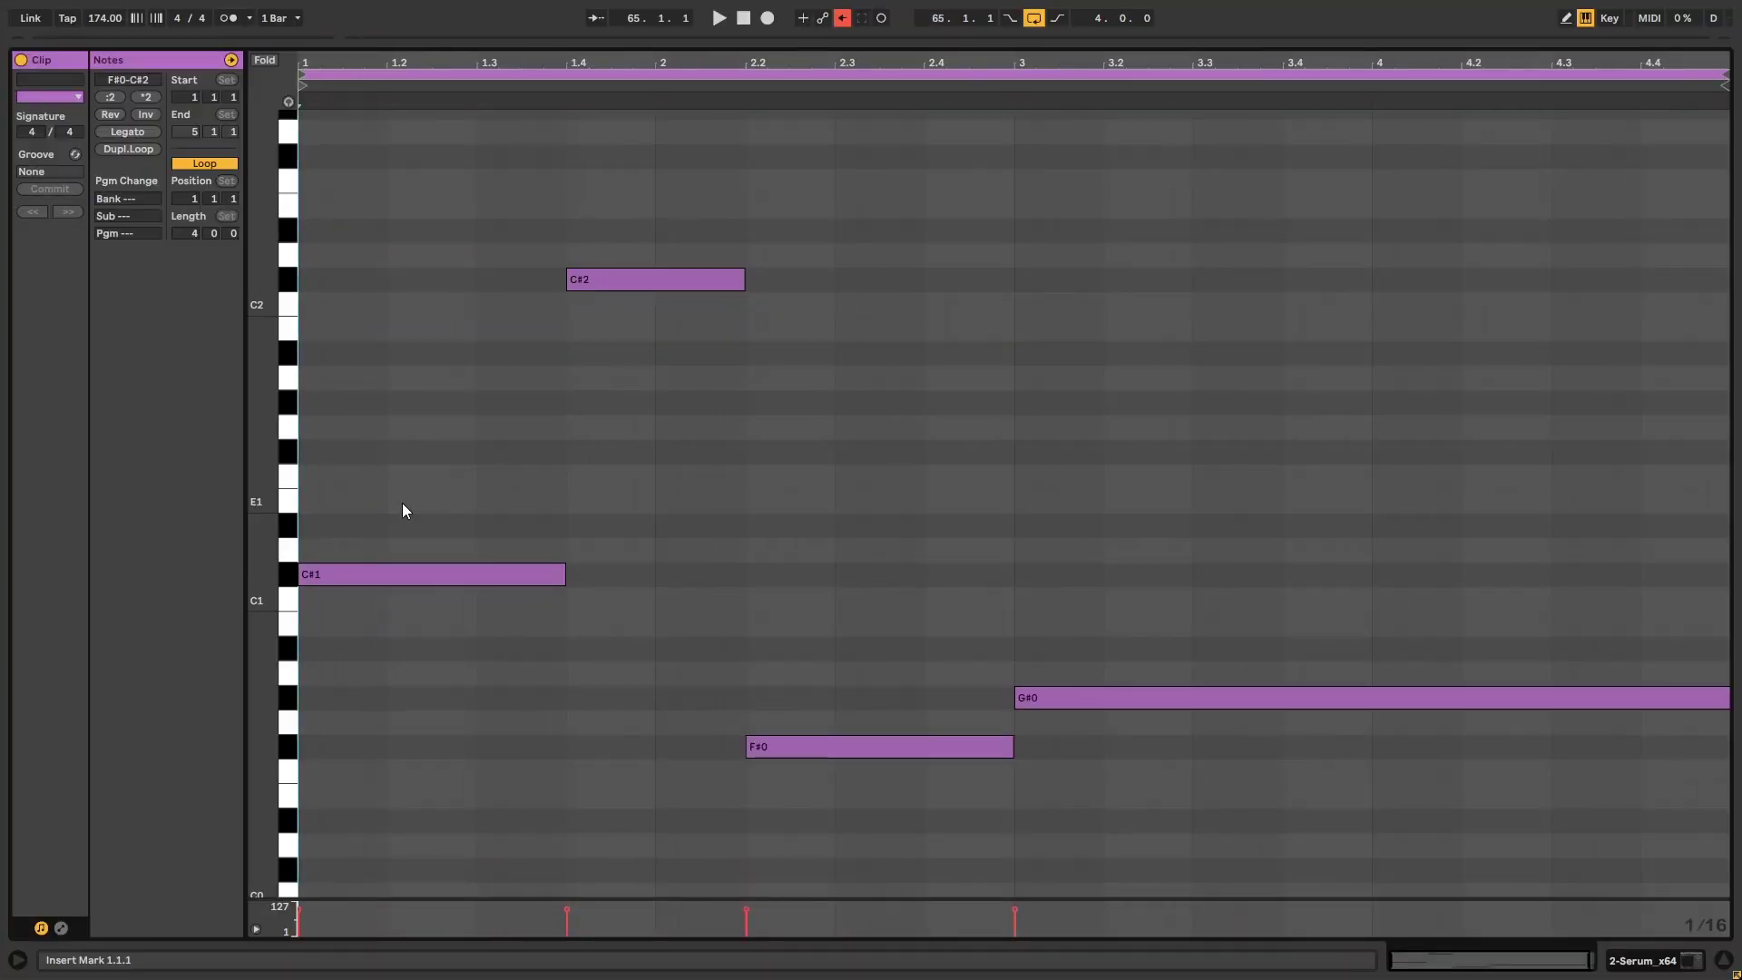
# Play and stop the clip's C#1, C#2, F#0, G#0 bassline
pyautogui.press('space')
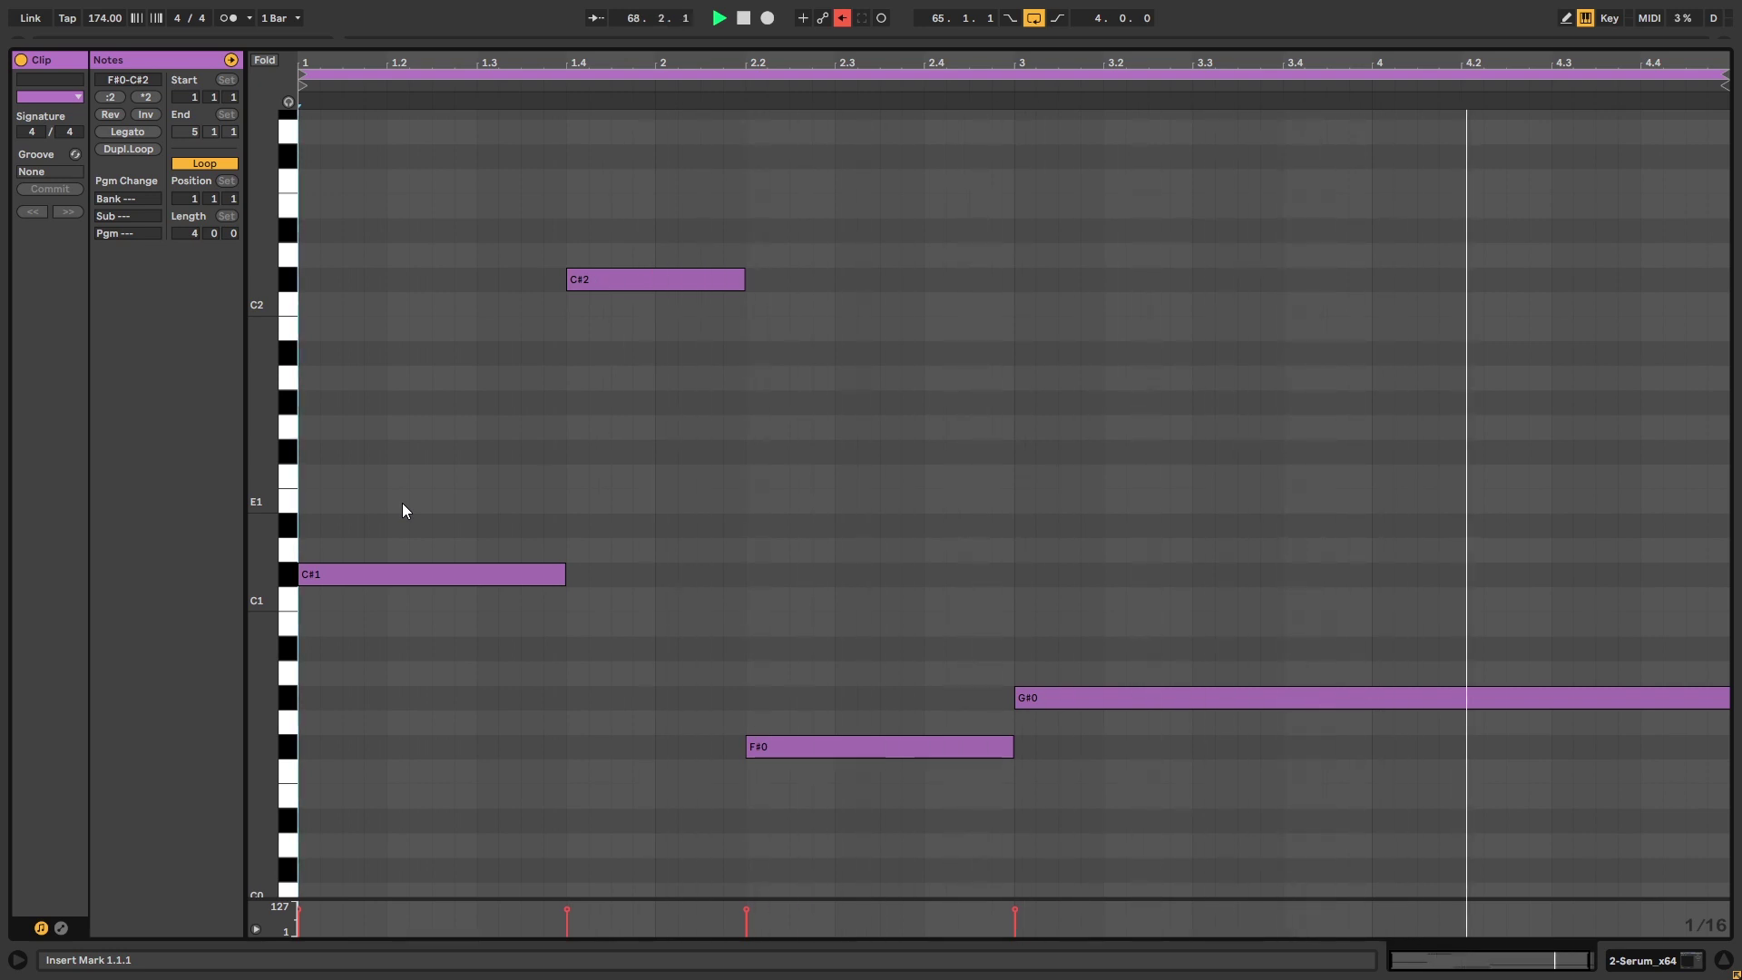
pyautogui.press('space')
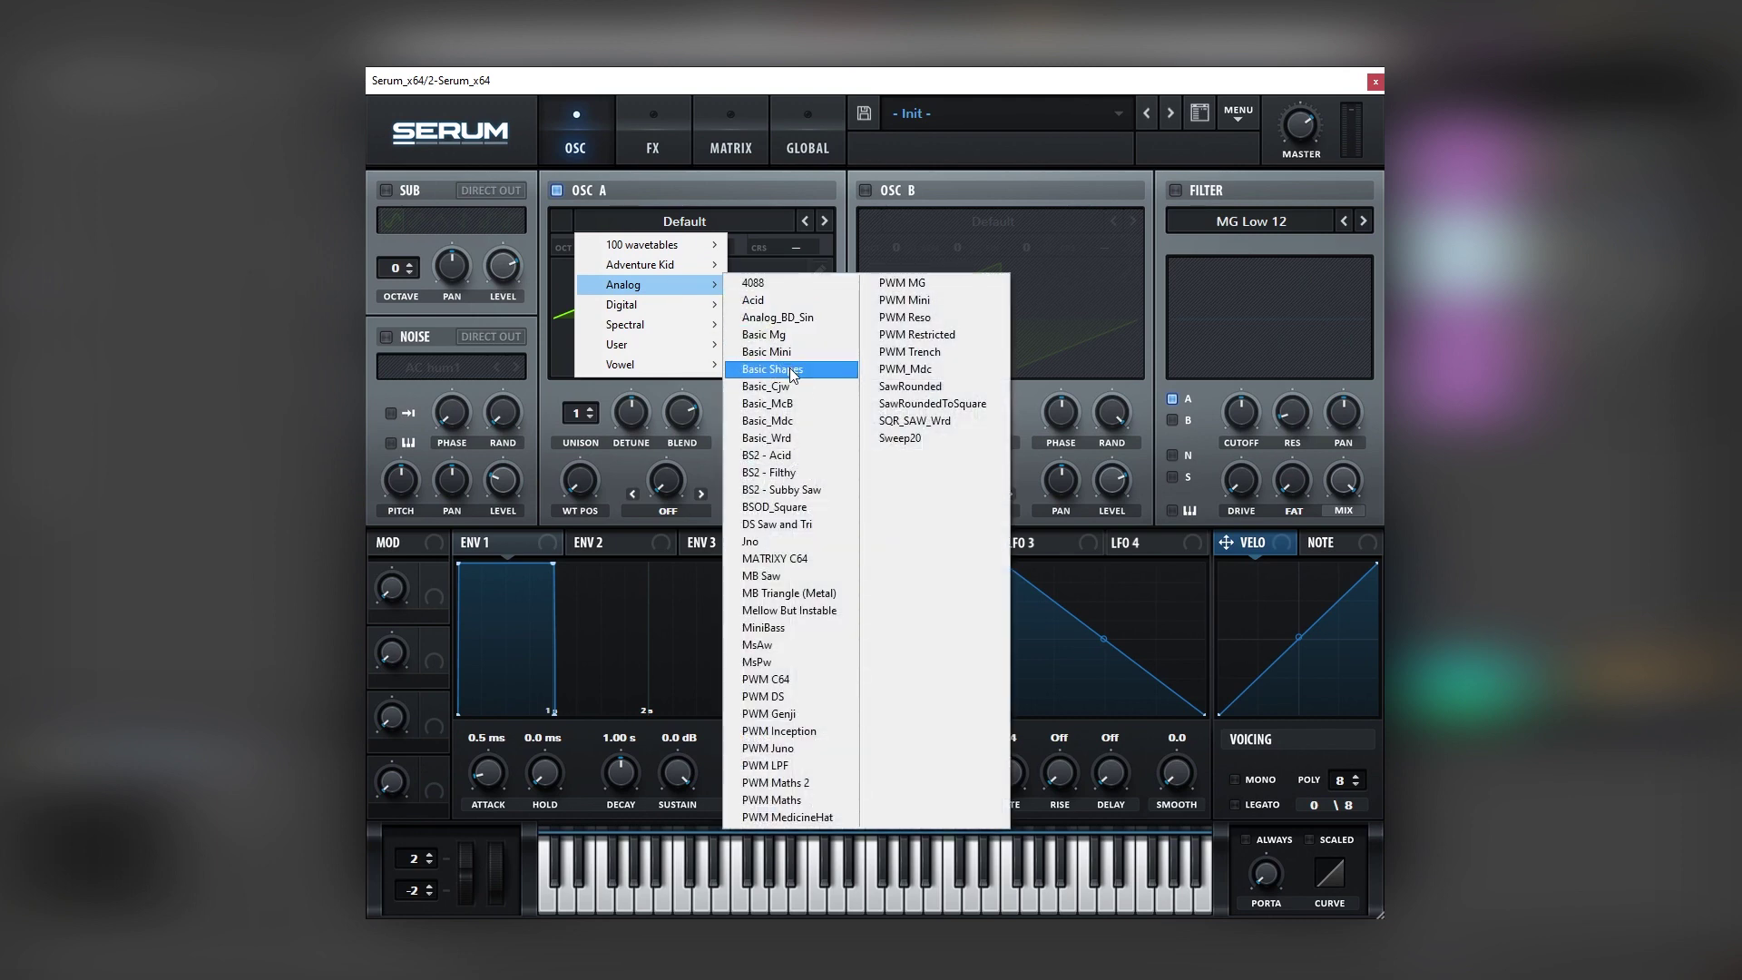
# Load the Analog Basic Shapes wavetable into oscillator A and clear its second harmonic
pyautogui.click(775, 370)
pyautogui.click(817, 274)
pyautogui.moveTo(457, 277); pyautogui.dragTo(476, 324)
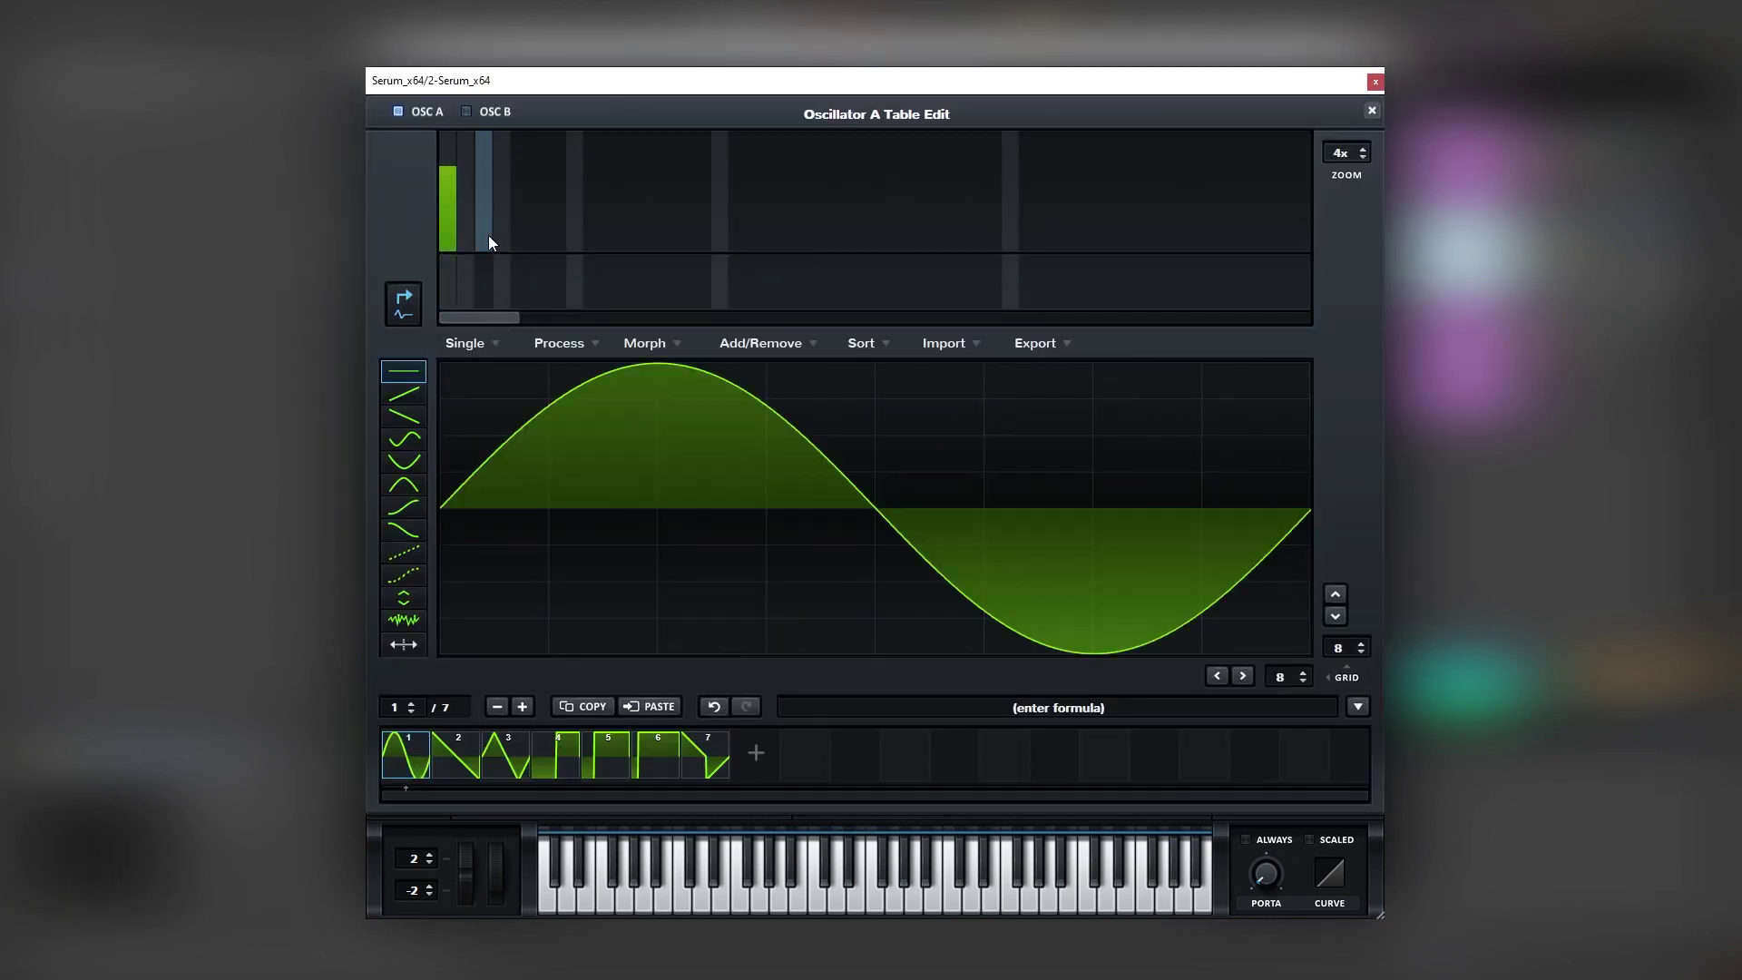
pyautogui.moveTo(489, 235); pyautogui.dragTo(476, 217)
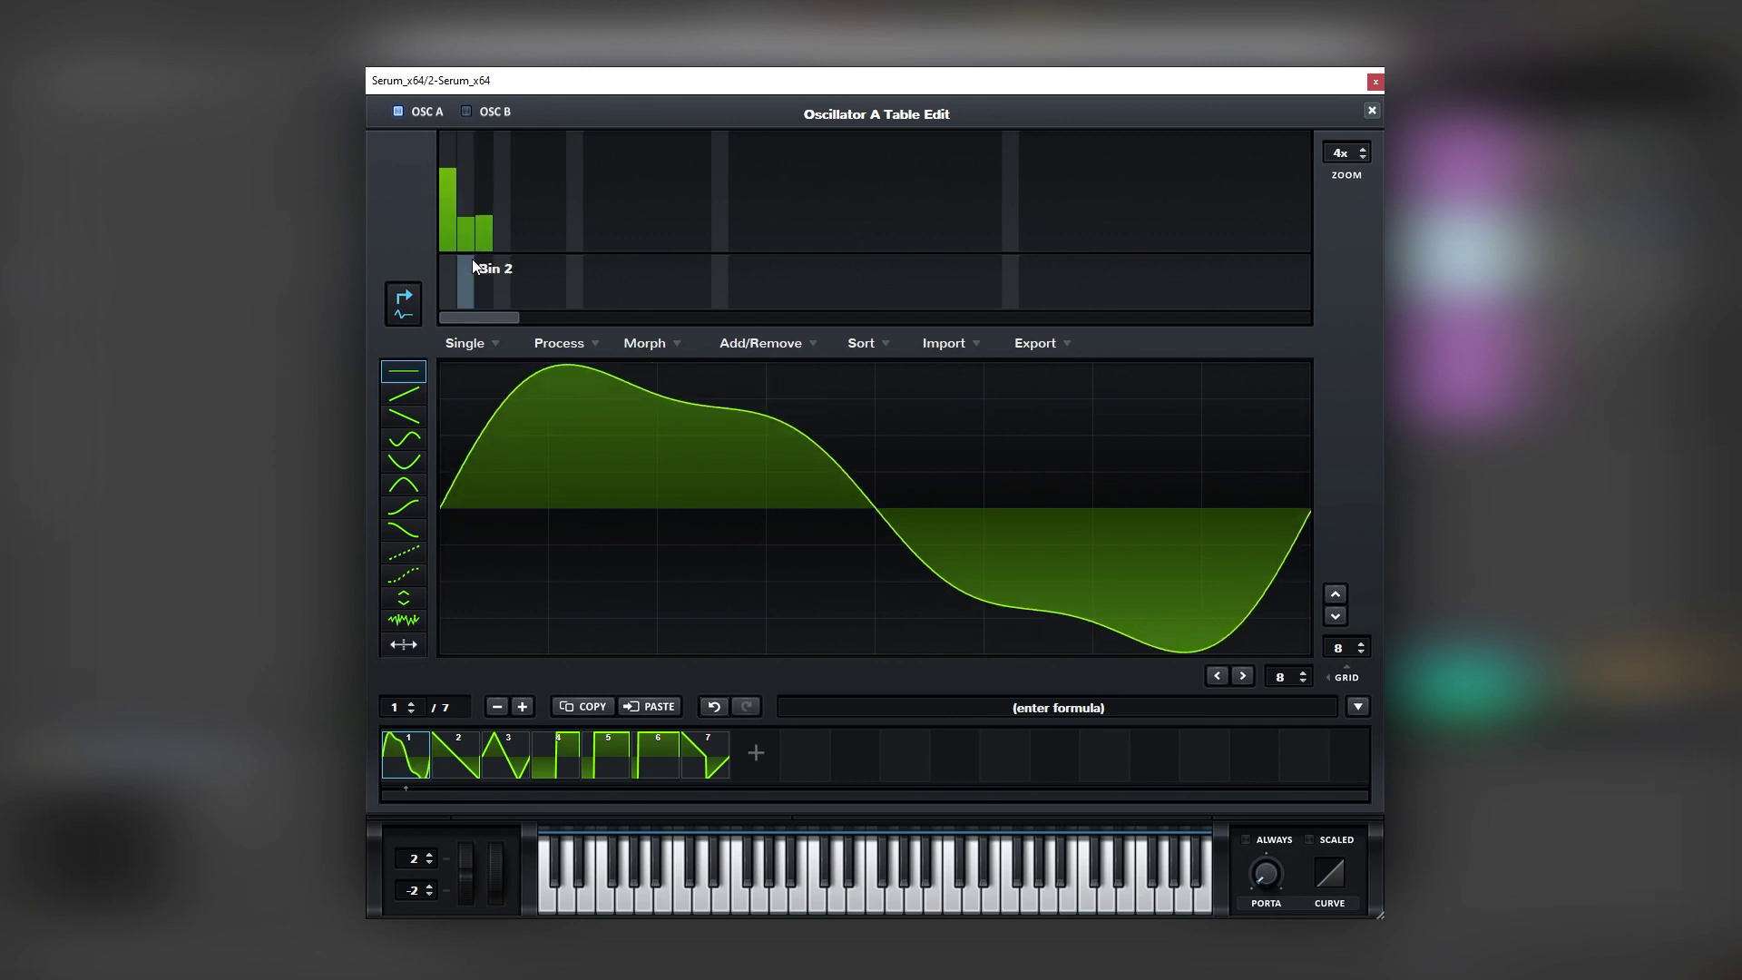
pyautogui.moveTo(476, 222); pyautogui.dragTo(483, 225)
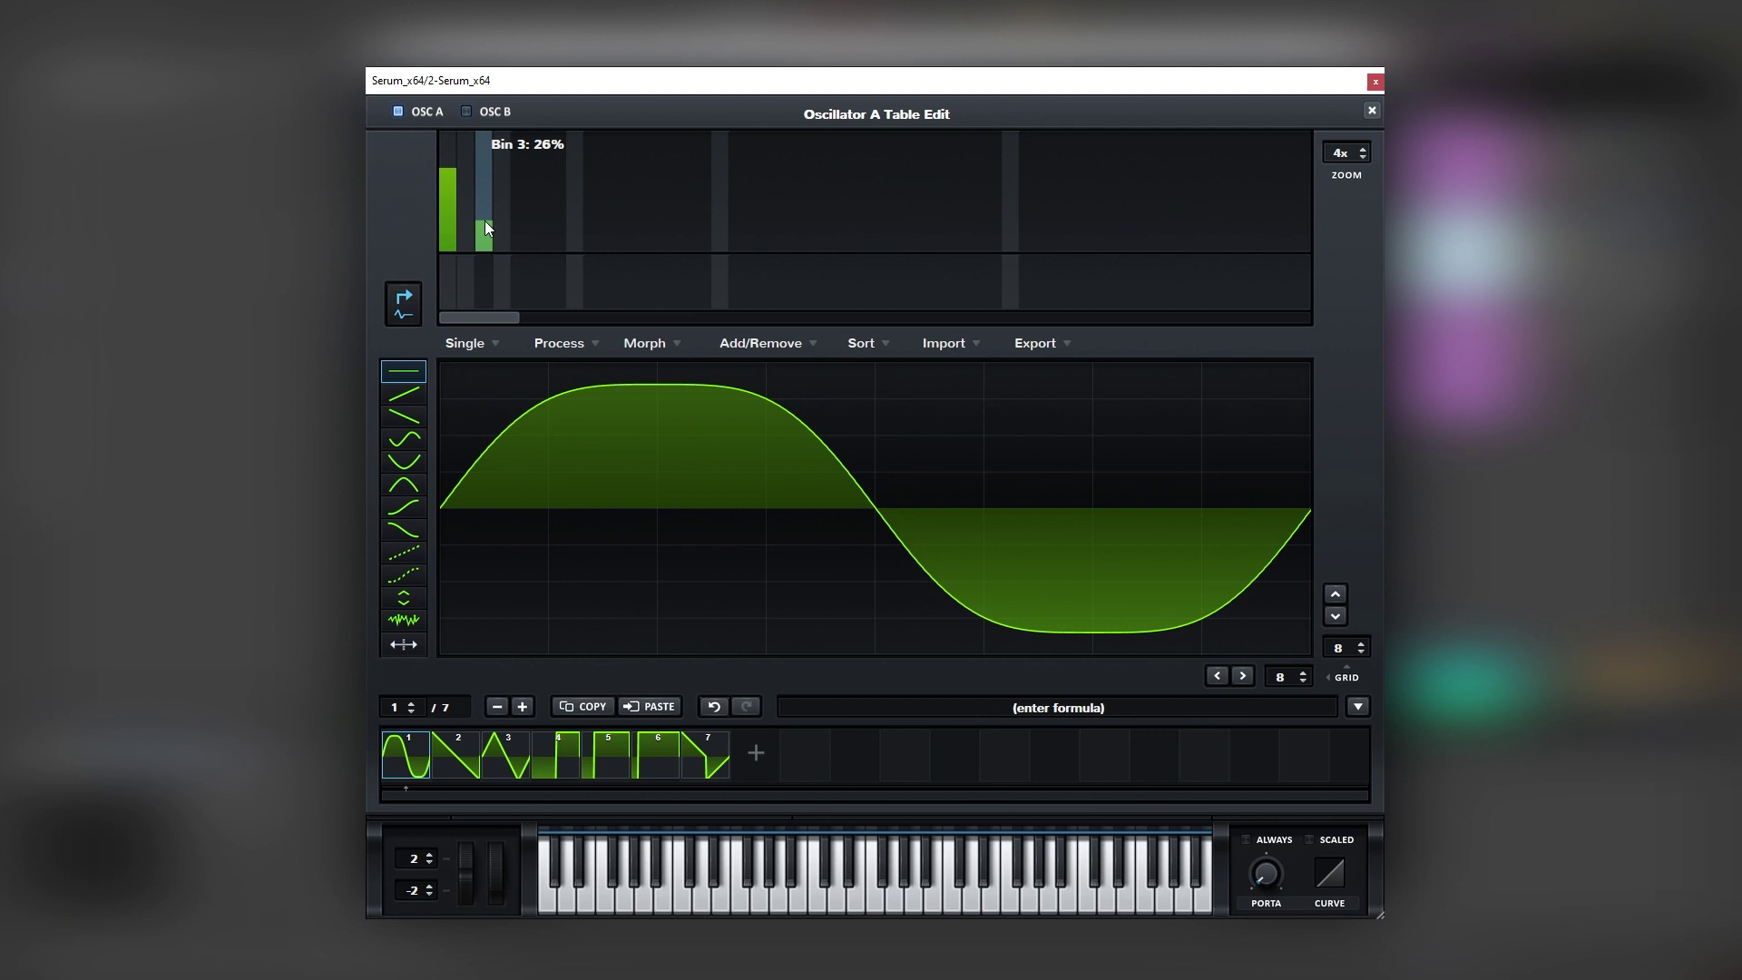
# Zero the third harmonic bin and normalize the sine to full height
pyautogui.click(482, 225)
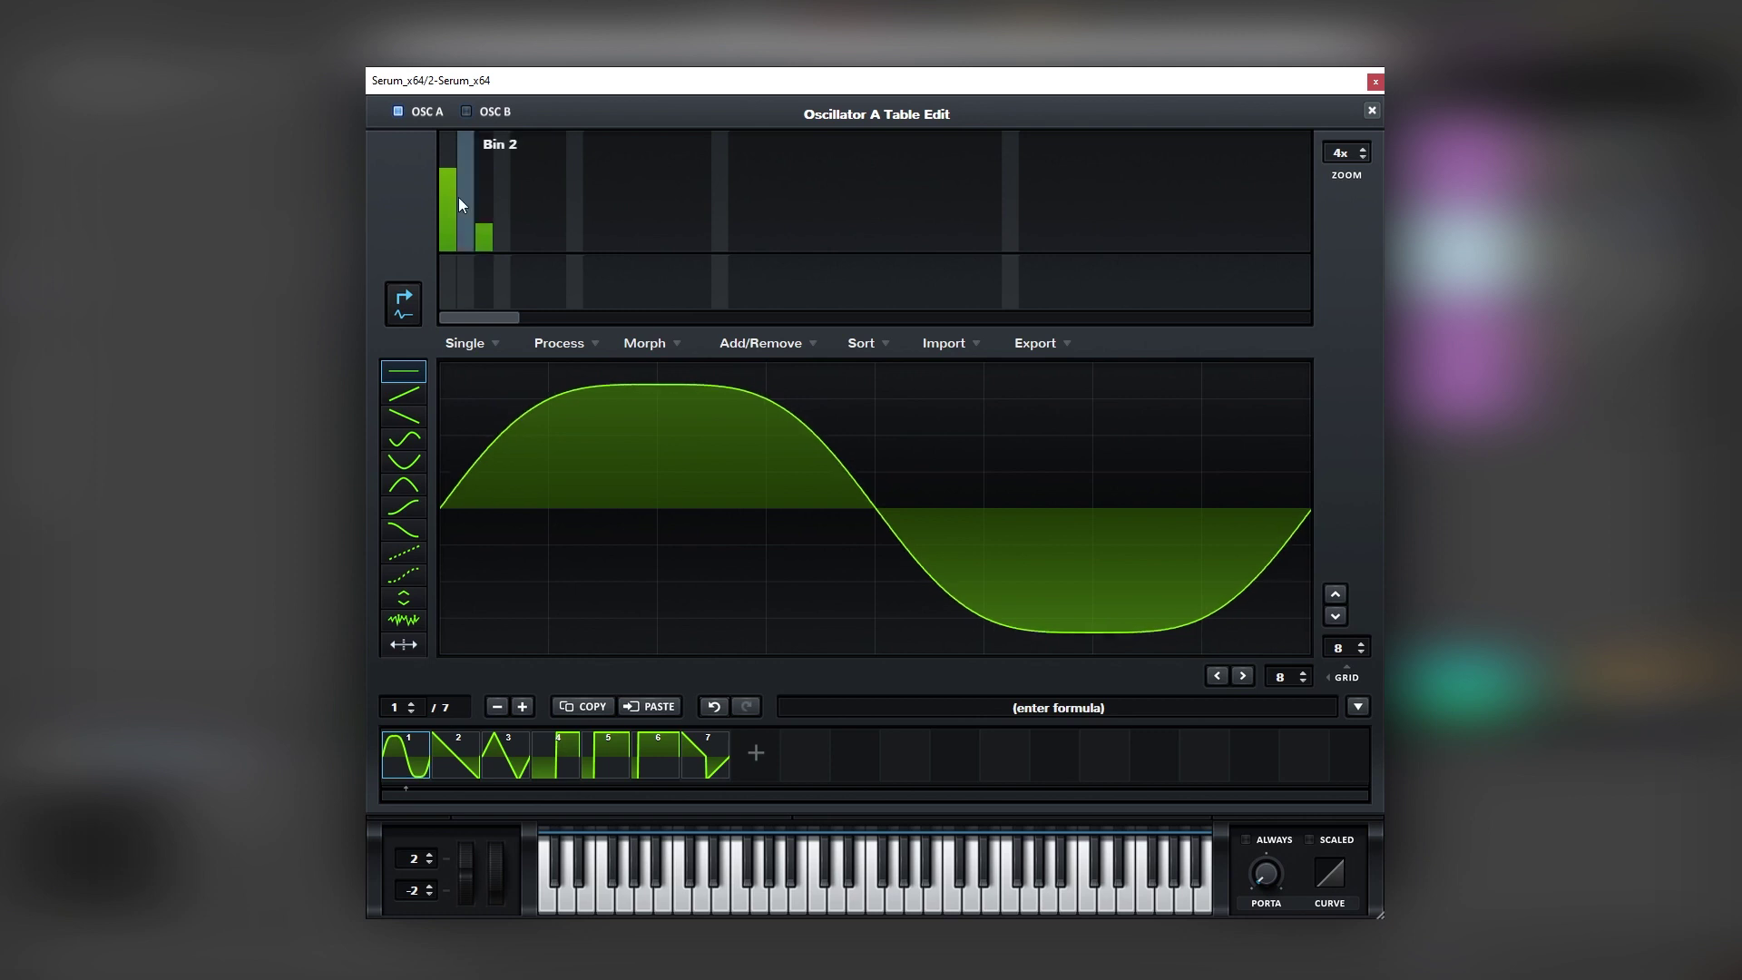
pyautogui.moveTo(459, 197); pyautogui.dragTo(486, 224)
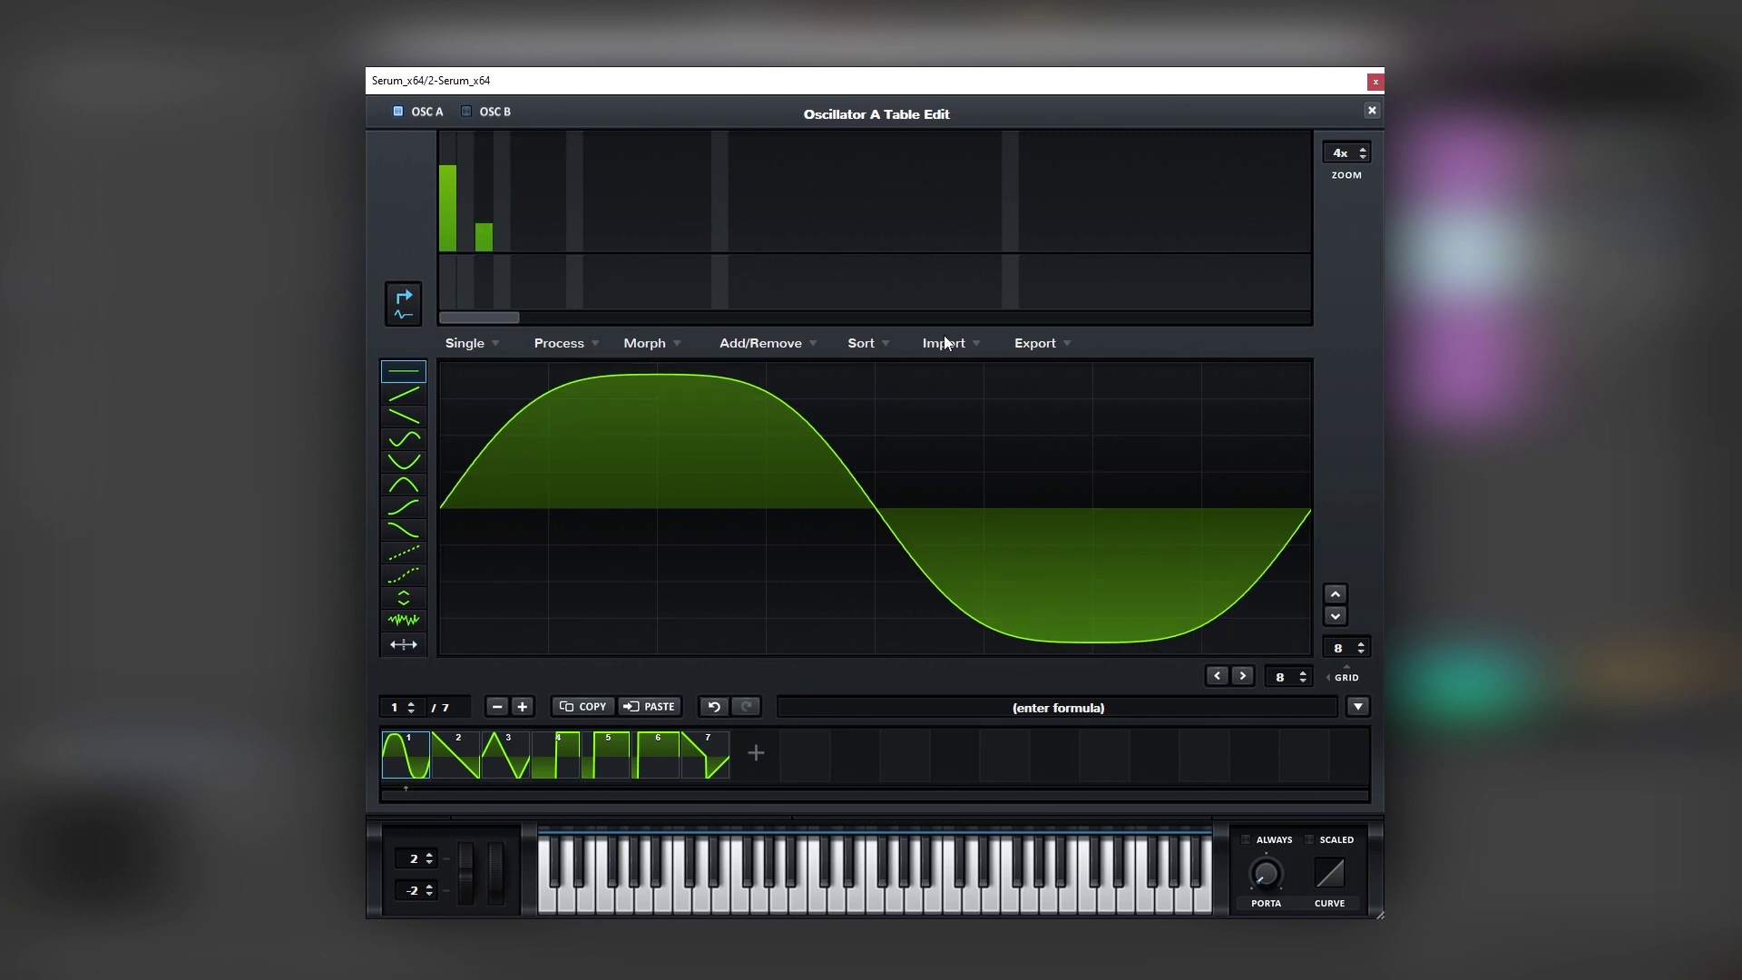
pyautogui.click(589, 342)
pyautogui.click(613, 365)
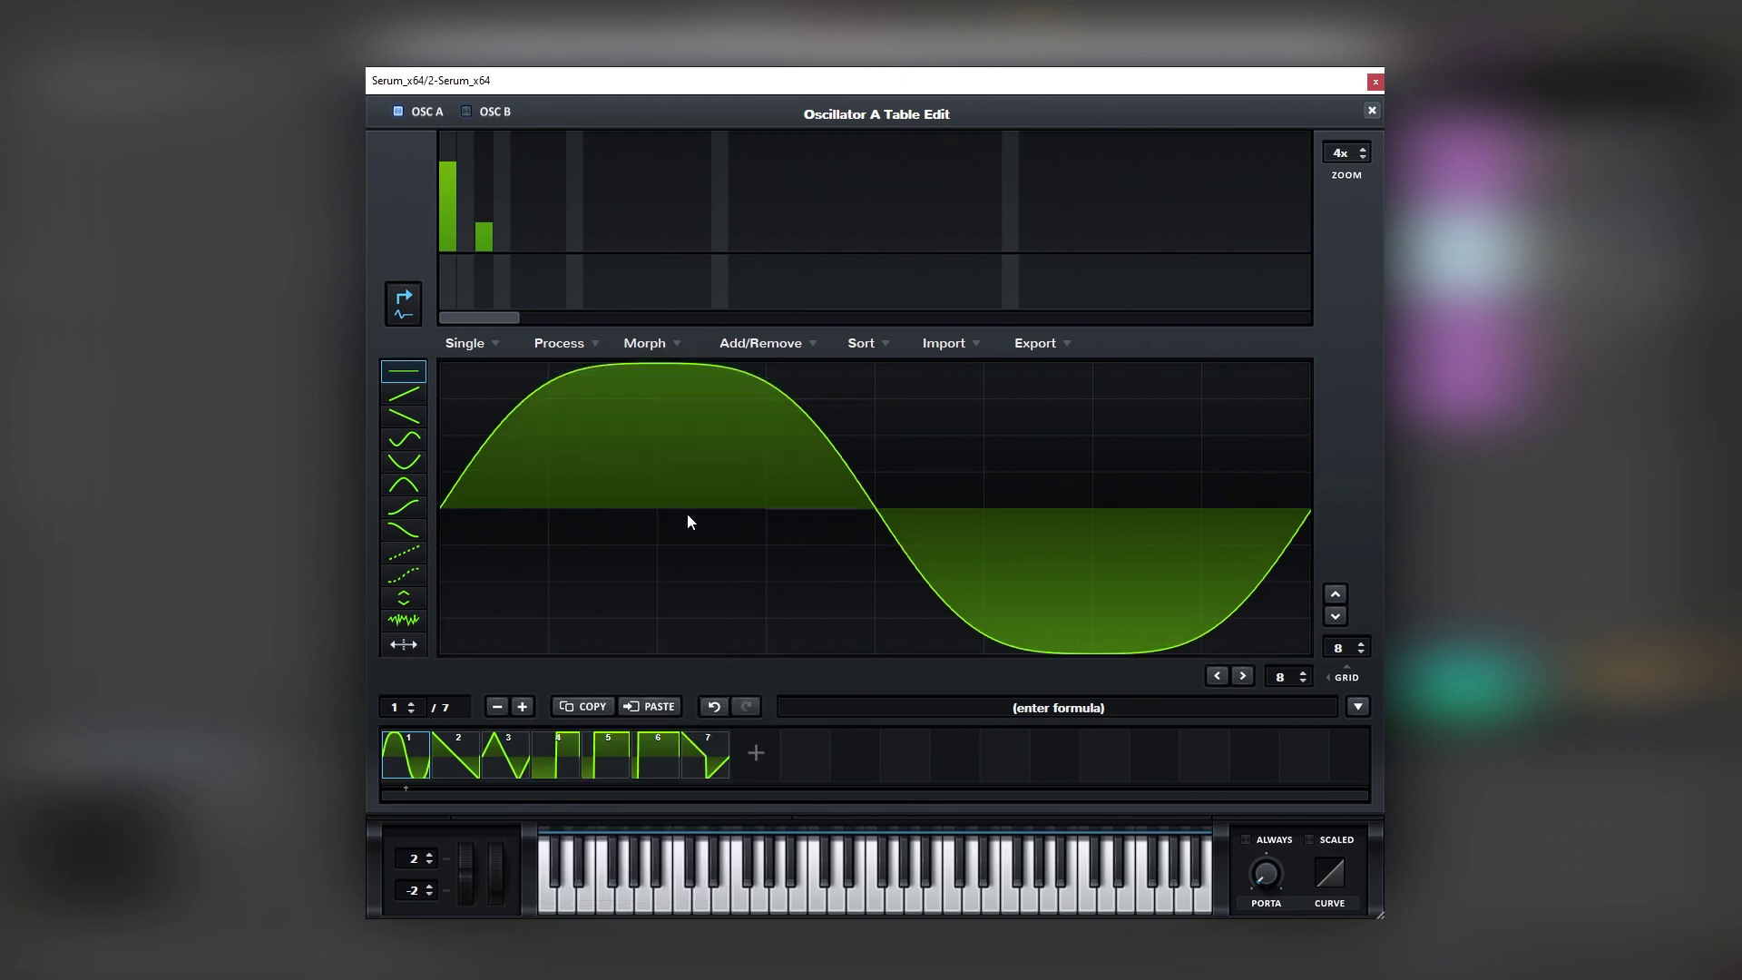
# Copy oscillator A's sine into oscillator B with MENU's Copy OSC A->B
pyautogui.click(1372, 110)
pyautogui.click(1237, 113)
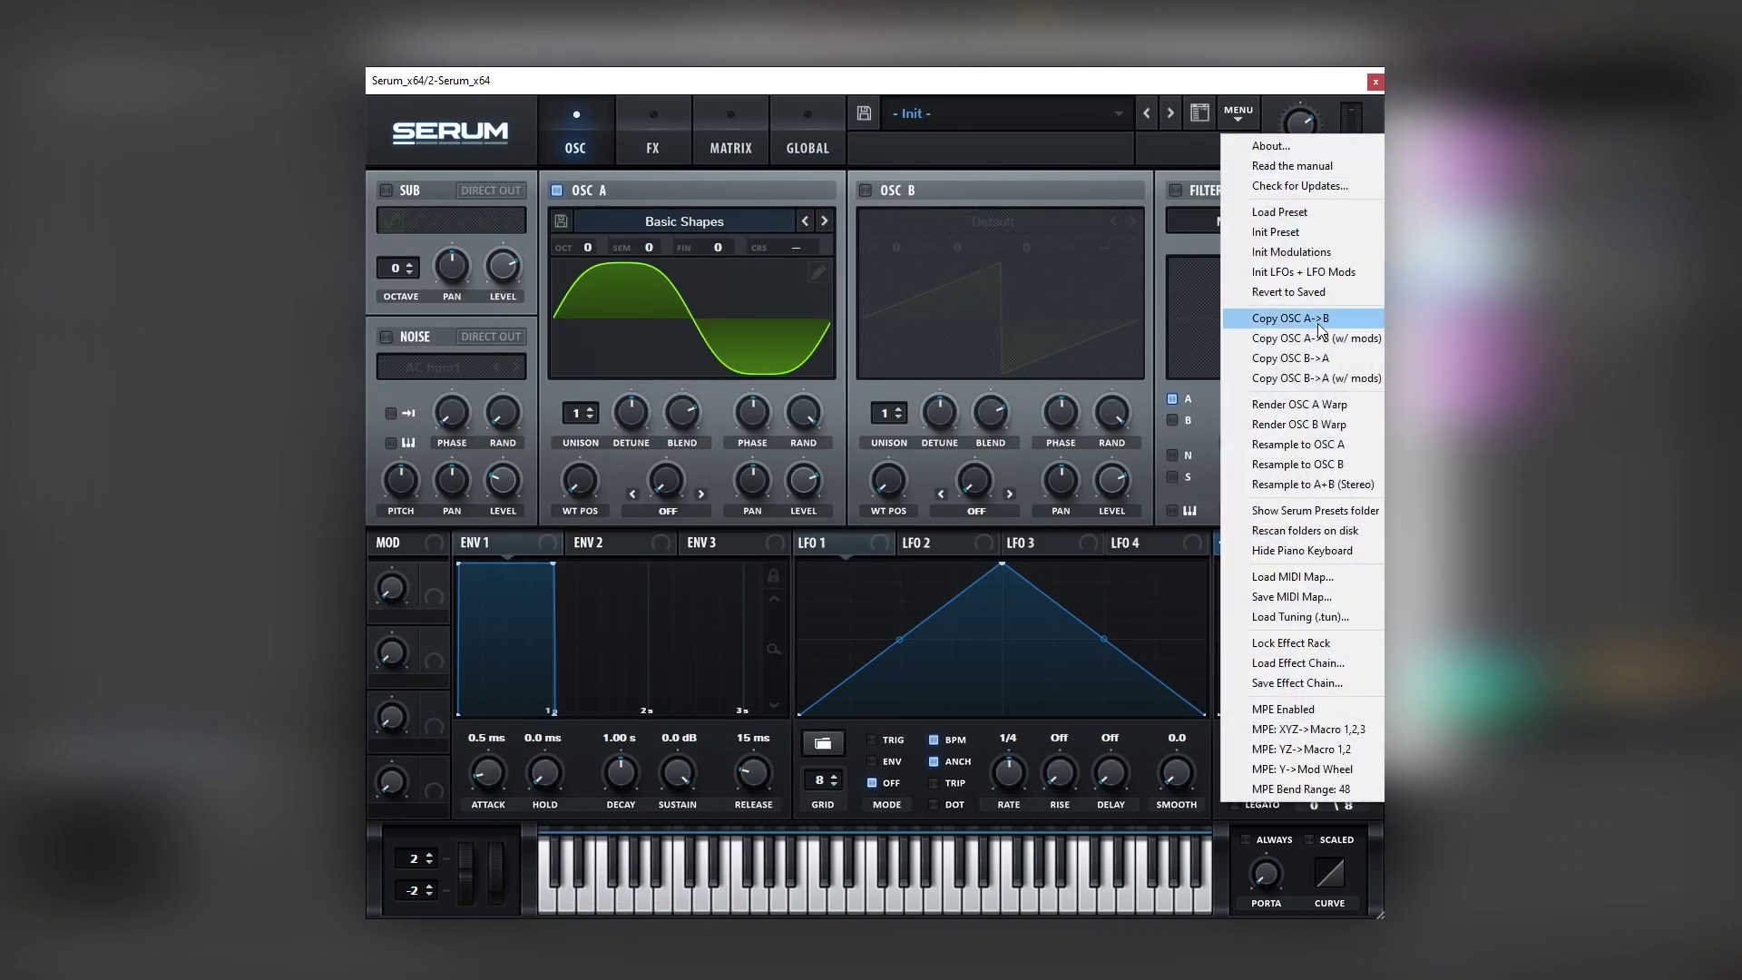
pyautogui.click(1265, 319)
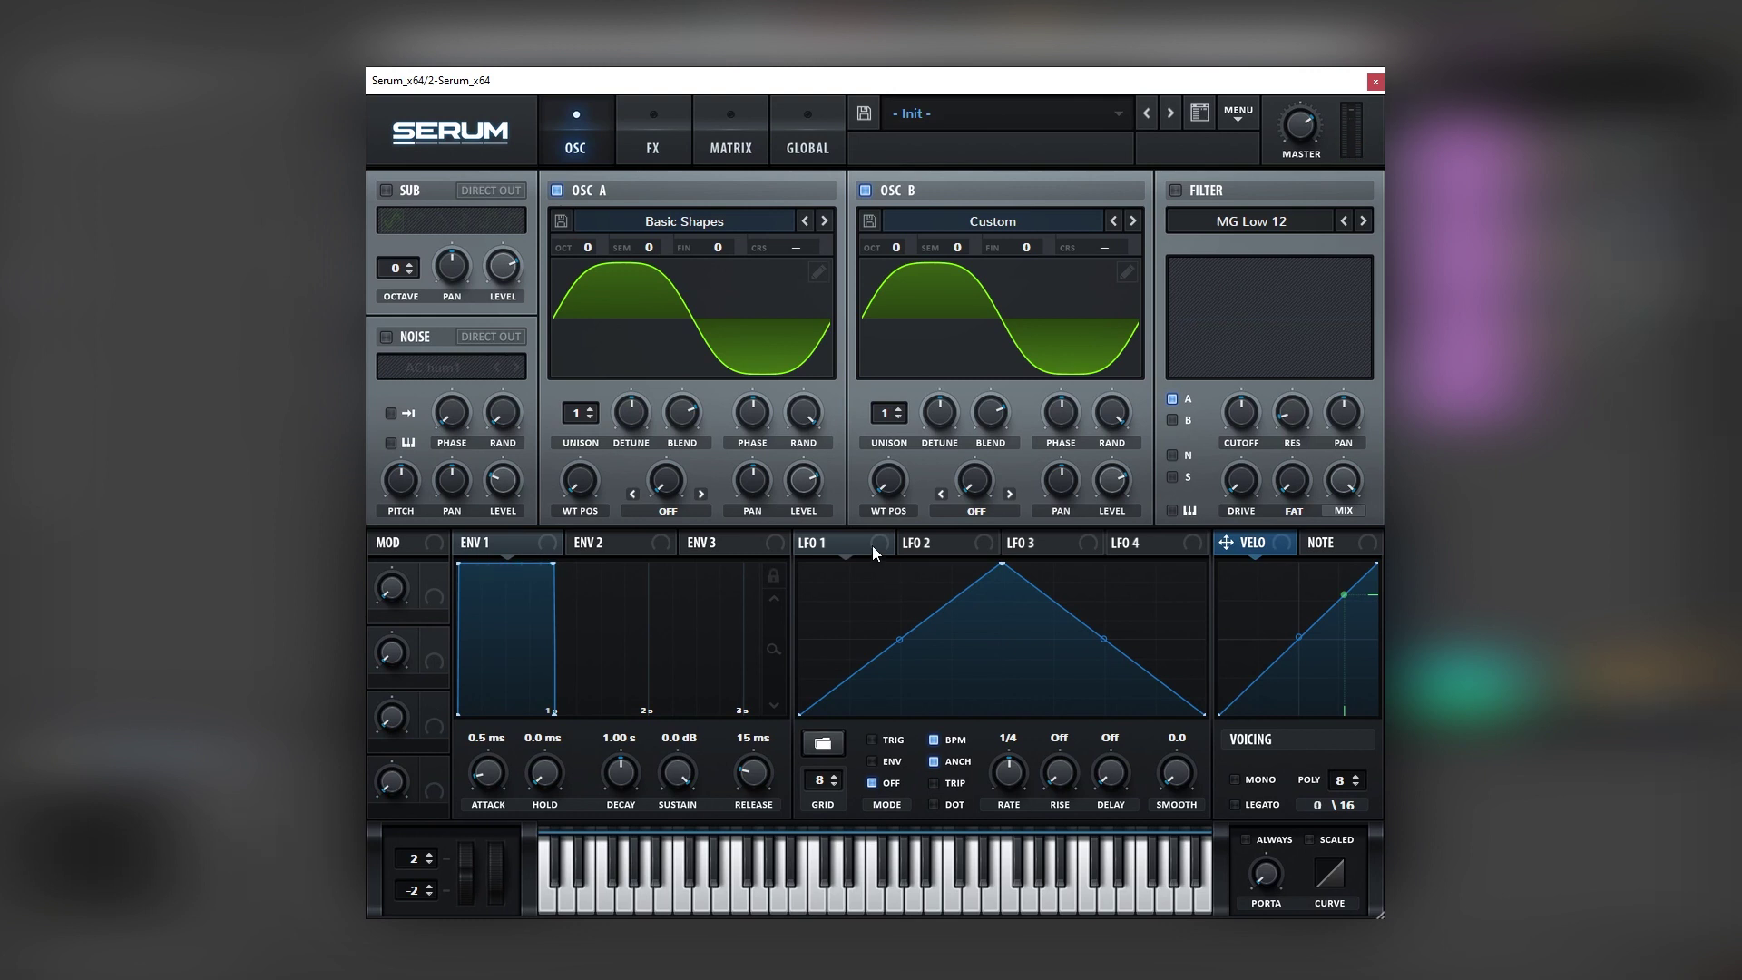
# Set OSC B fine to 21, map Macro 1 to B SEM and Macro 2 to B FIN, then raise Macro 2
pyautogui.moveTo(872, 546); pyautogui.dragTo(432, 599)
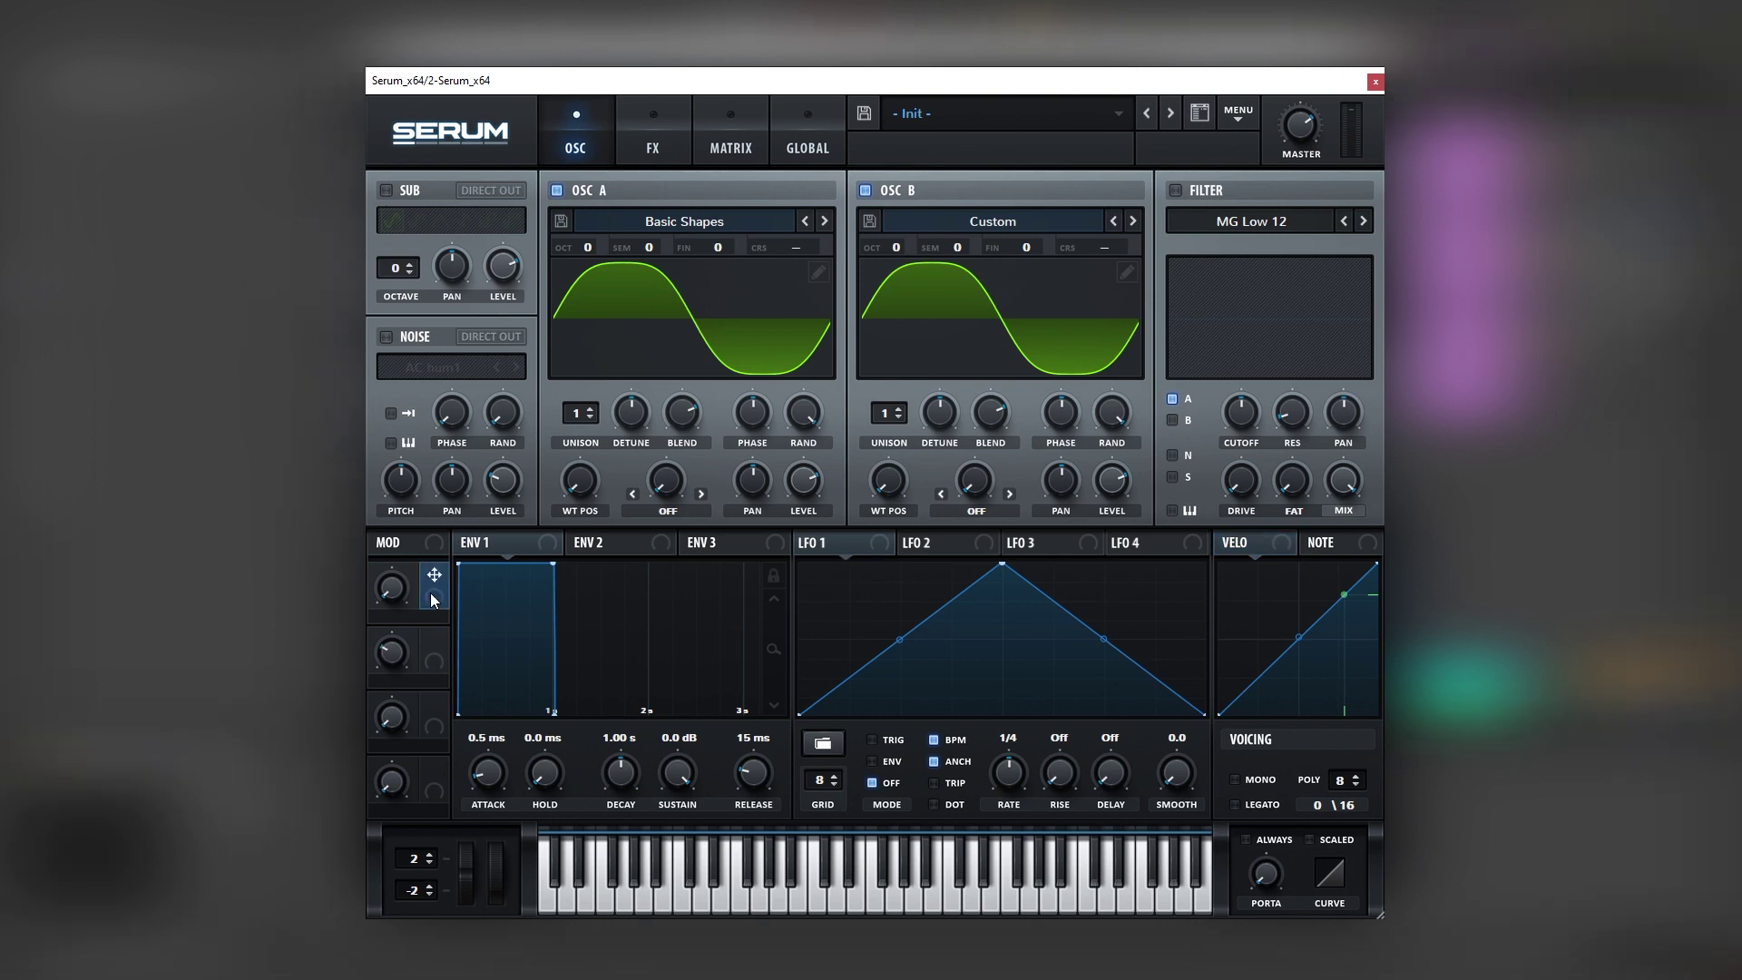
pyautogui.moveTo(1023, 248); pyautogui.dragTo(1036, 110)
pyautogui.moveTo(958, 251); pyautogui.dragTo(977, 292)
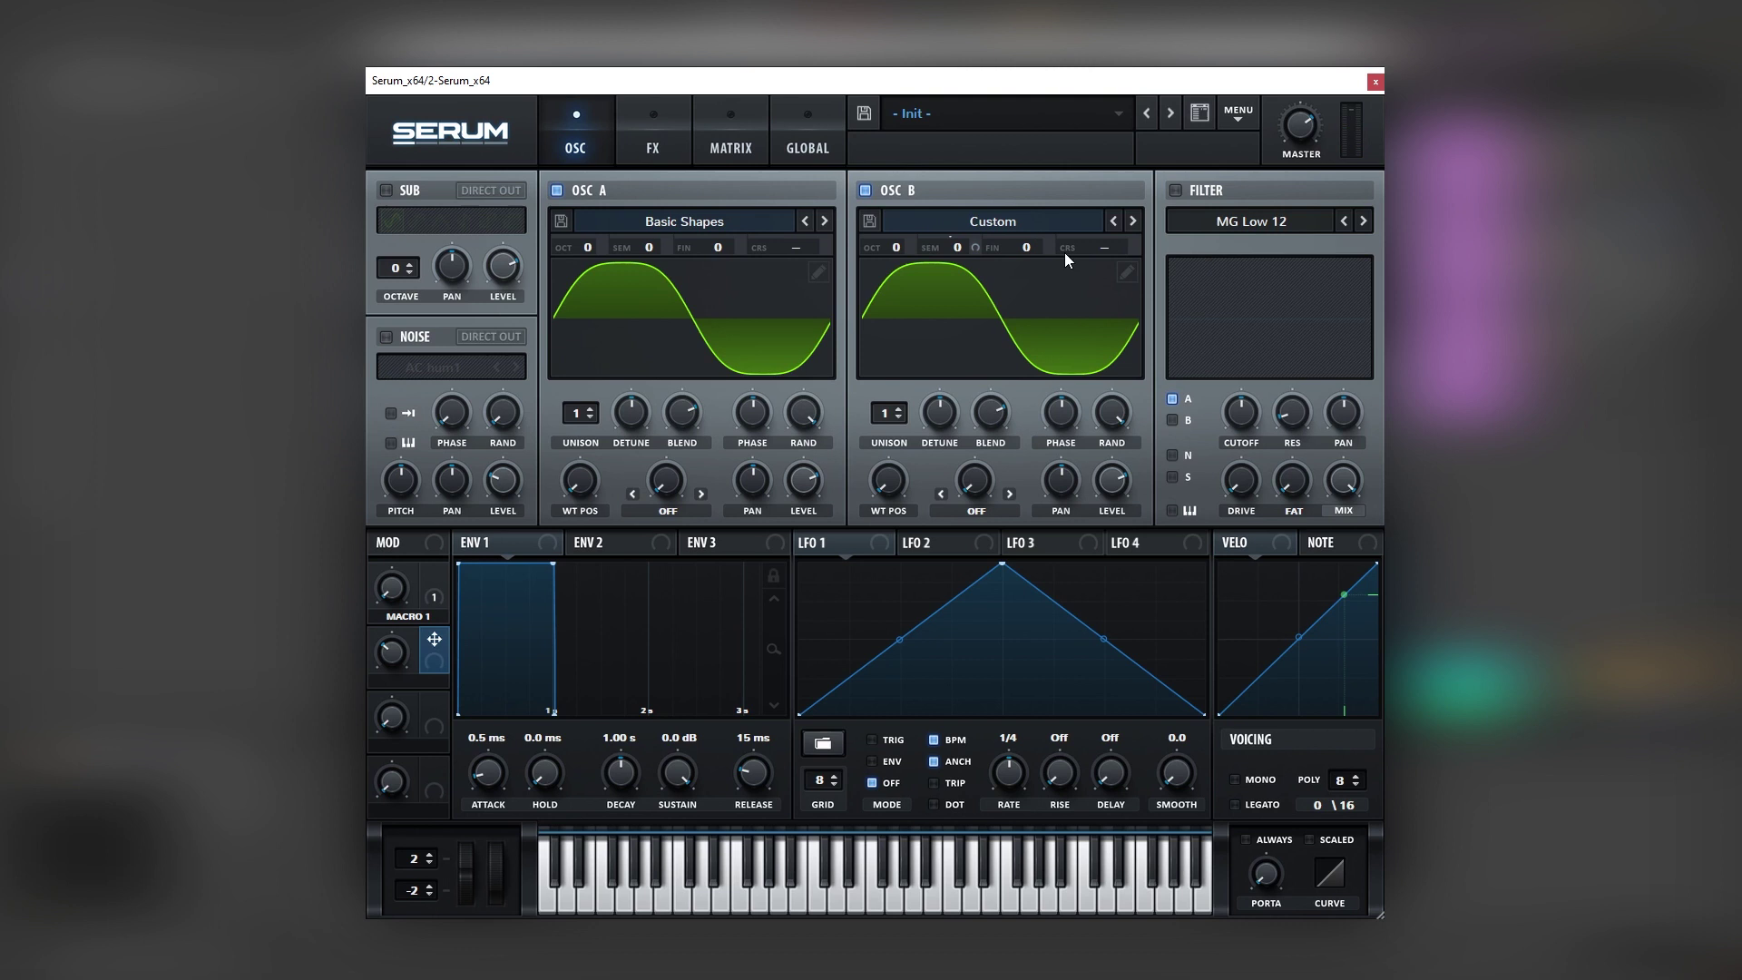
pyautogui.moveTo(1039, 250); pyautogui.dragTo(1018, 335)
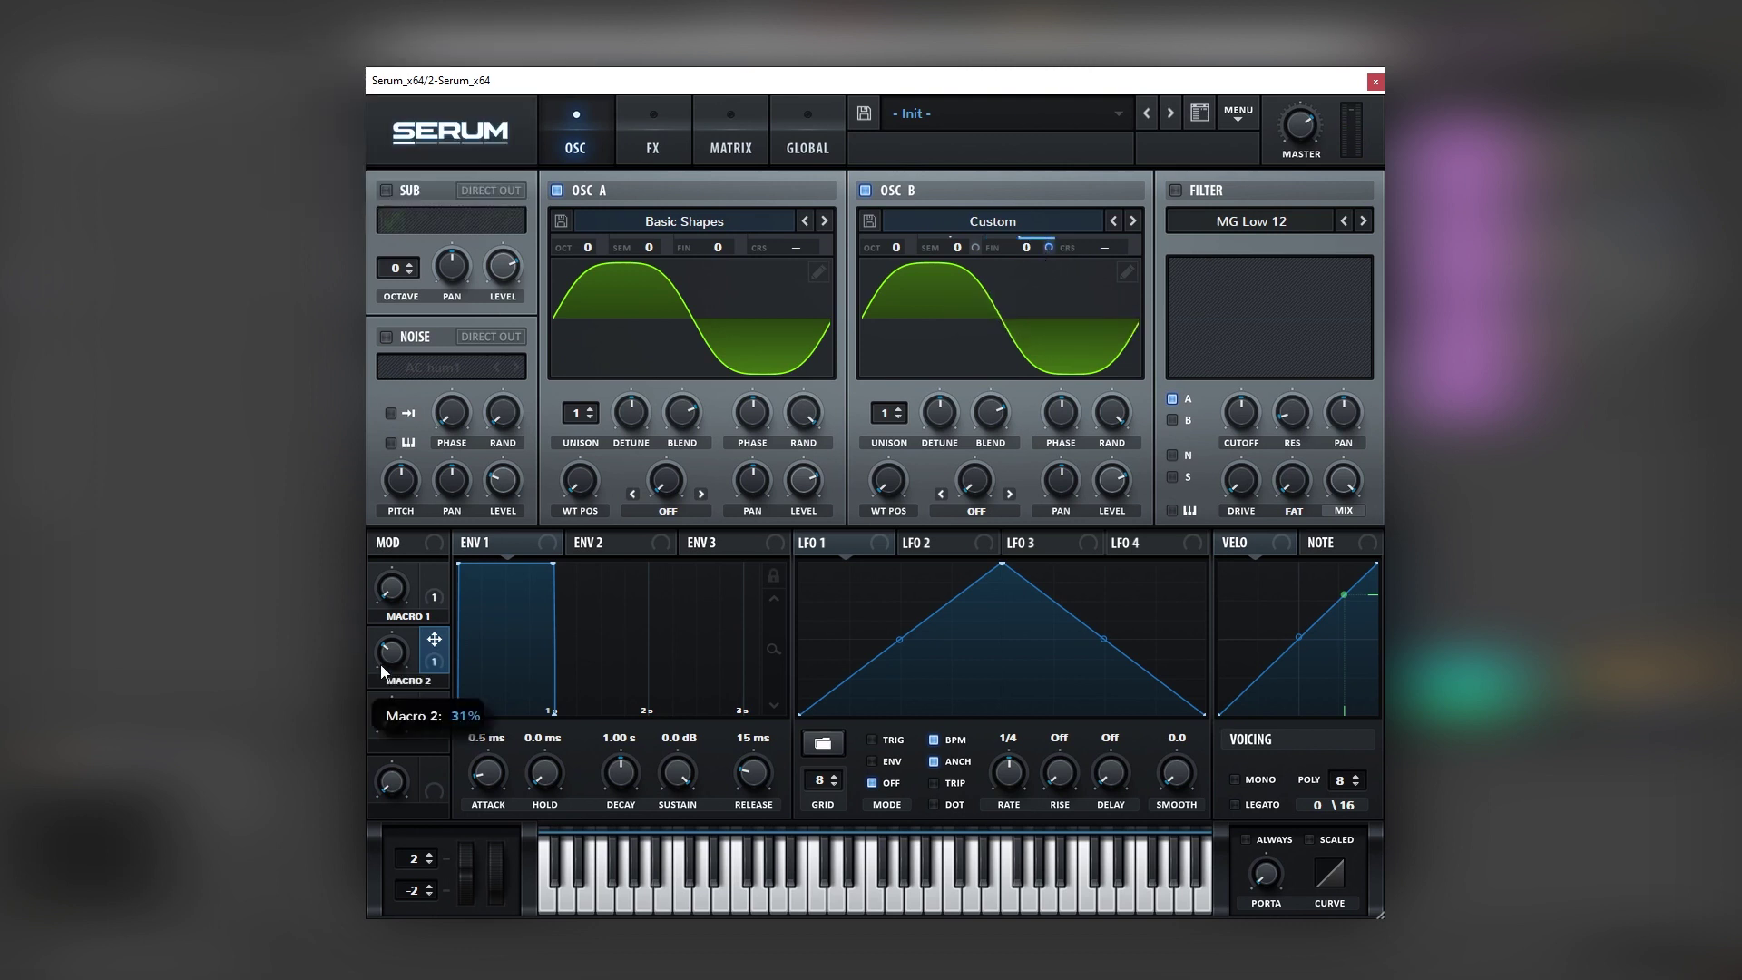
pyautogui.moveTo(391, 669)
pyautogui.mouseDown()
pyautogui.moveTo(485, 436)
pyautogui.moveTo(415, 633)
pyautogui.mouseUp()
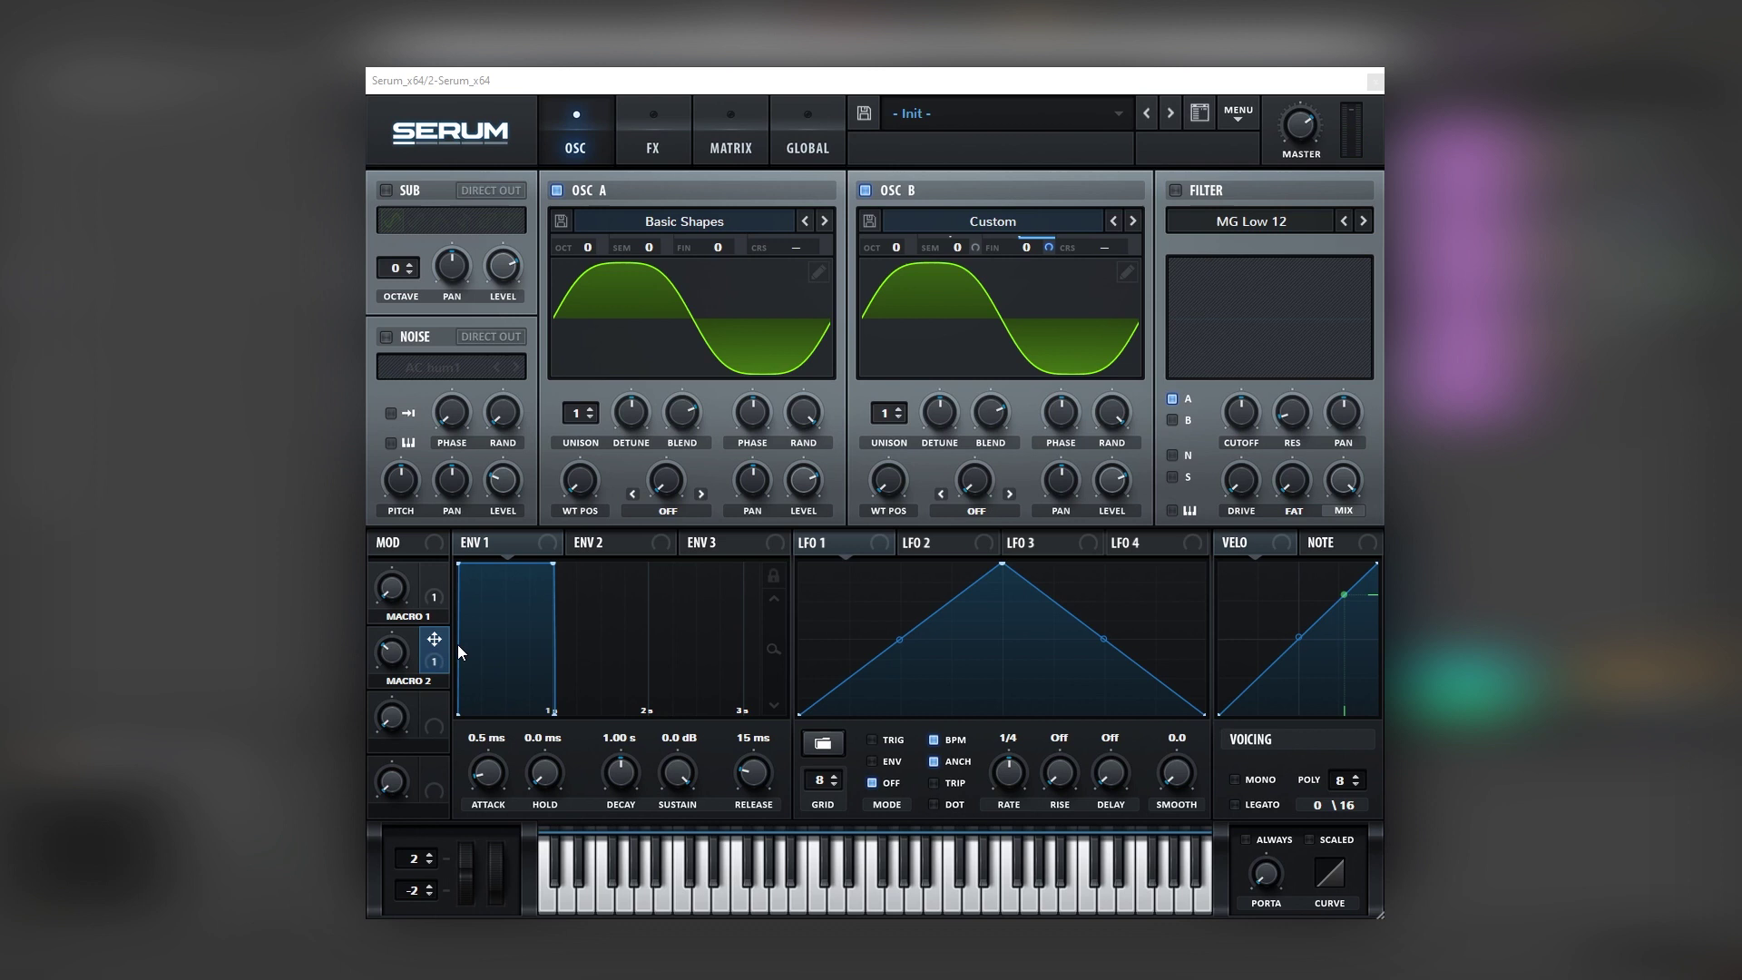
# Set the ENV 1 attack to 61 ms and release to 290 ms
pyautogui.moveTo(488, 772); pyautogui.dragTo(488, 755)
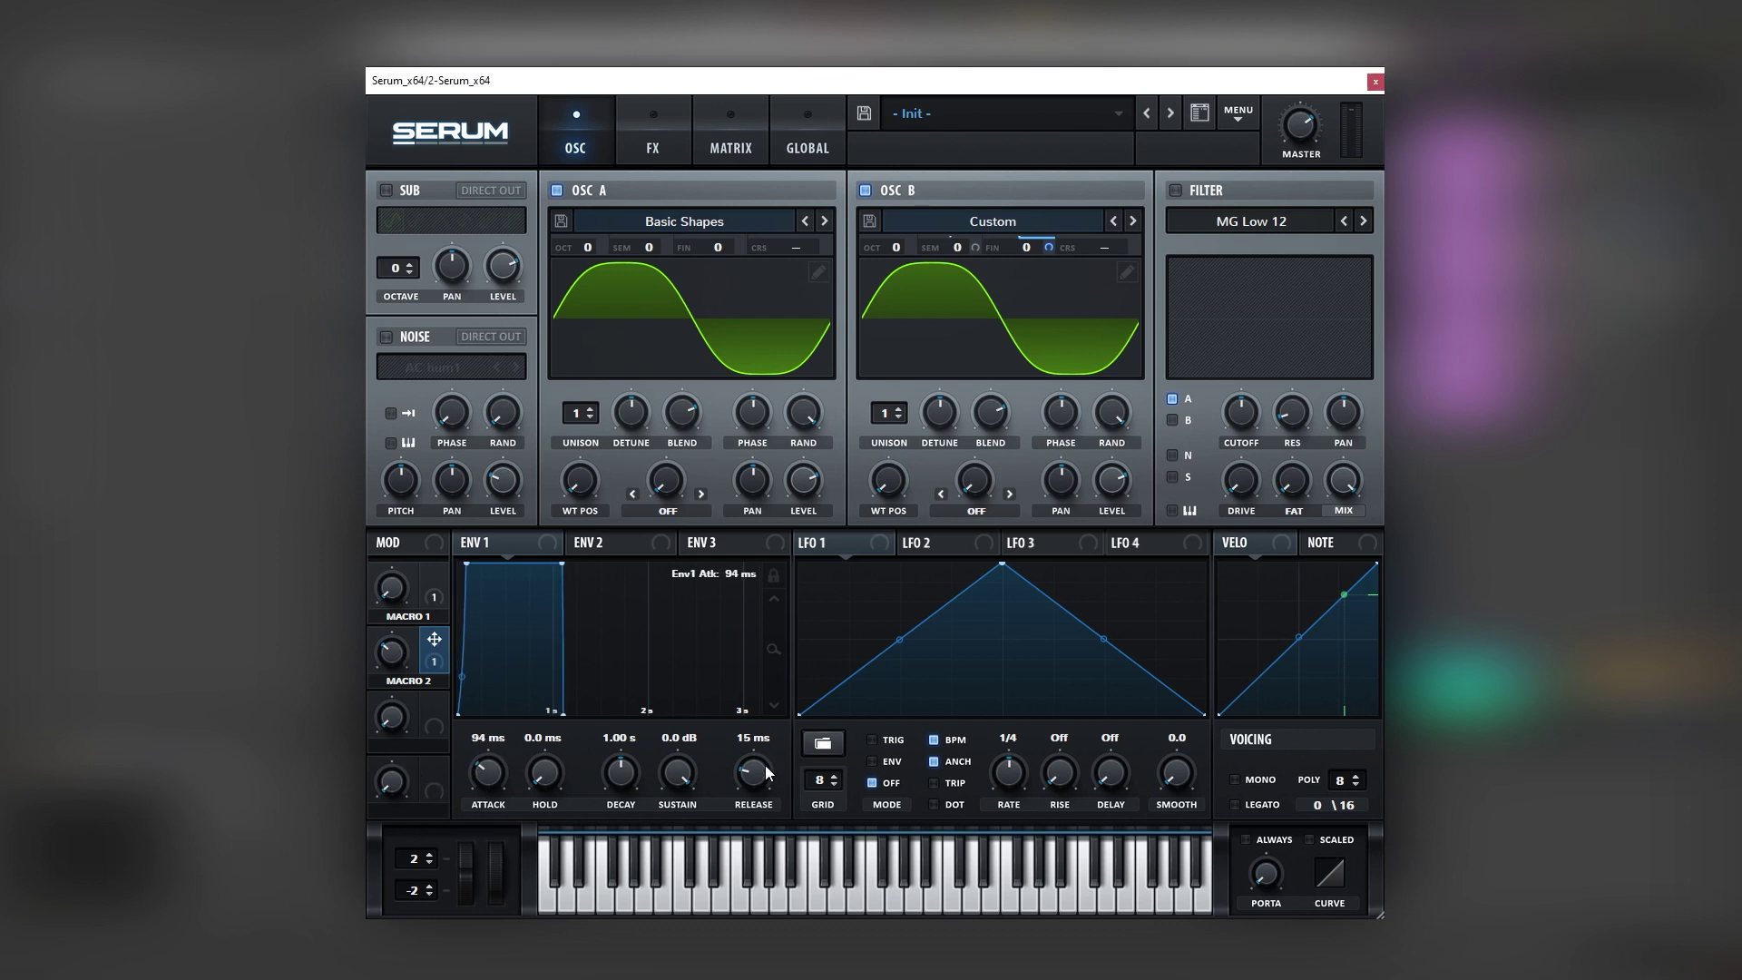
pyautogui.moveTo(767, 772); pyautogui.dragTo(767, 742)
pyautogui.moveTo(497, 762); pyautogui.dragTo(497, 776)
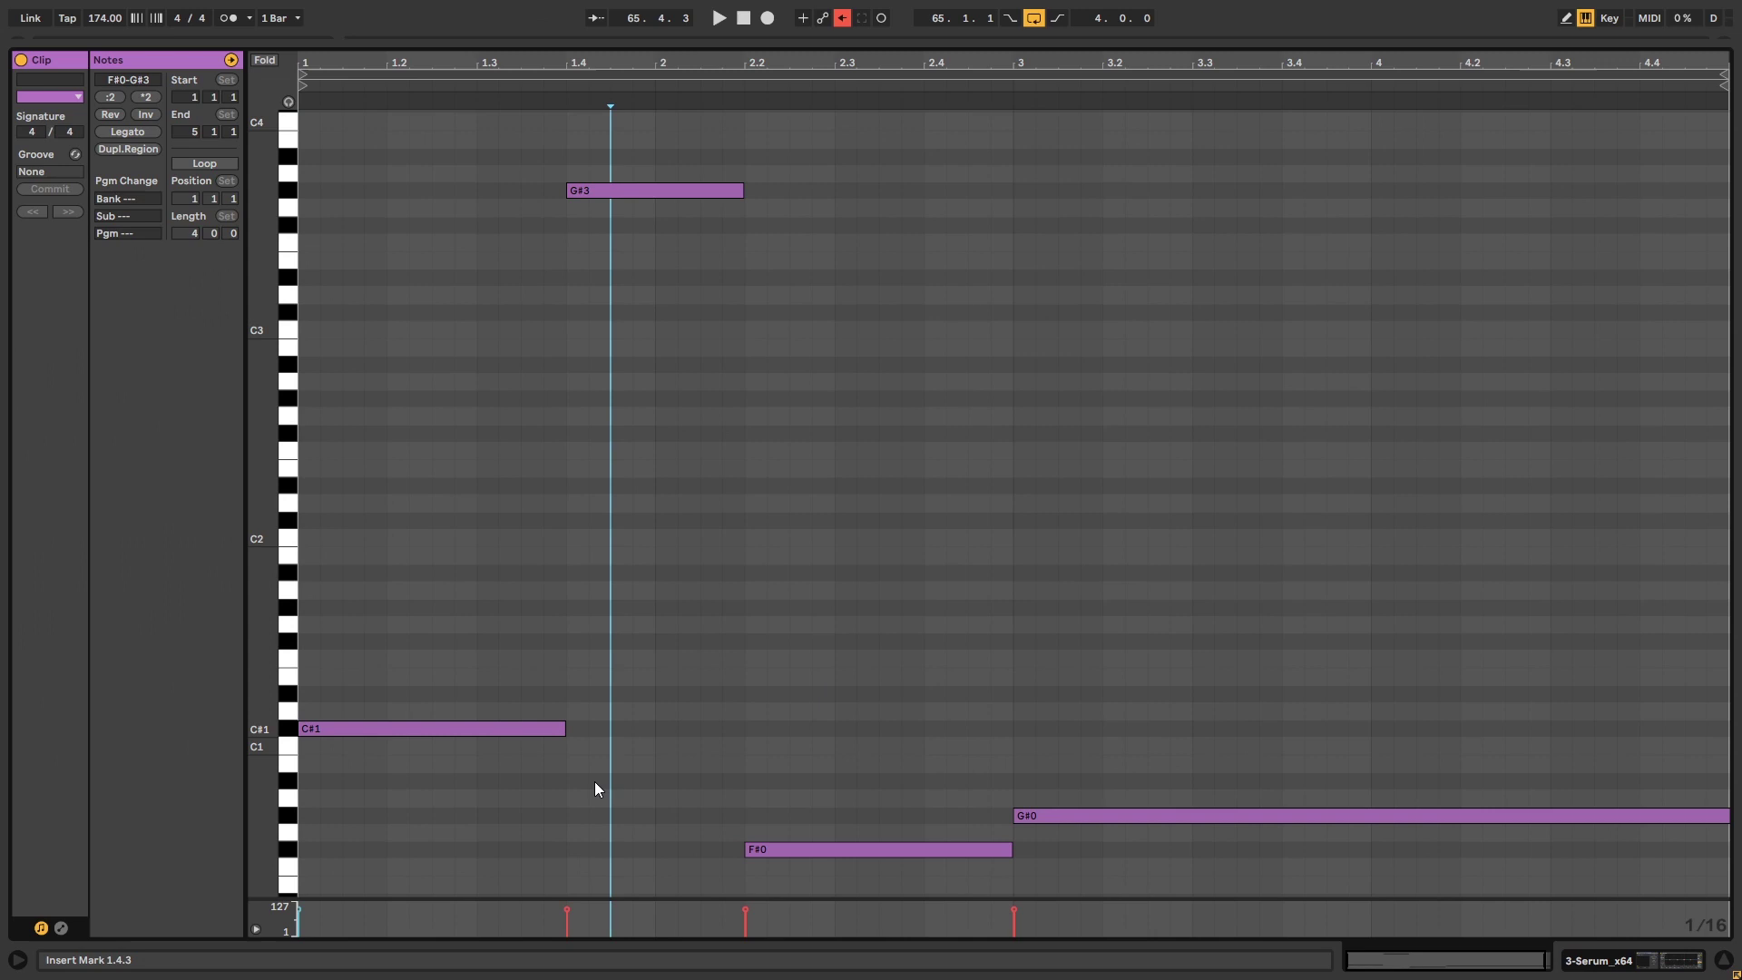
# Select a time range in the bass clip, then clear it to an insert point
pyautogui.moveTo(559, 237); pyautogui.dragTo(747, 244)
pyautogui.click(700, 256)
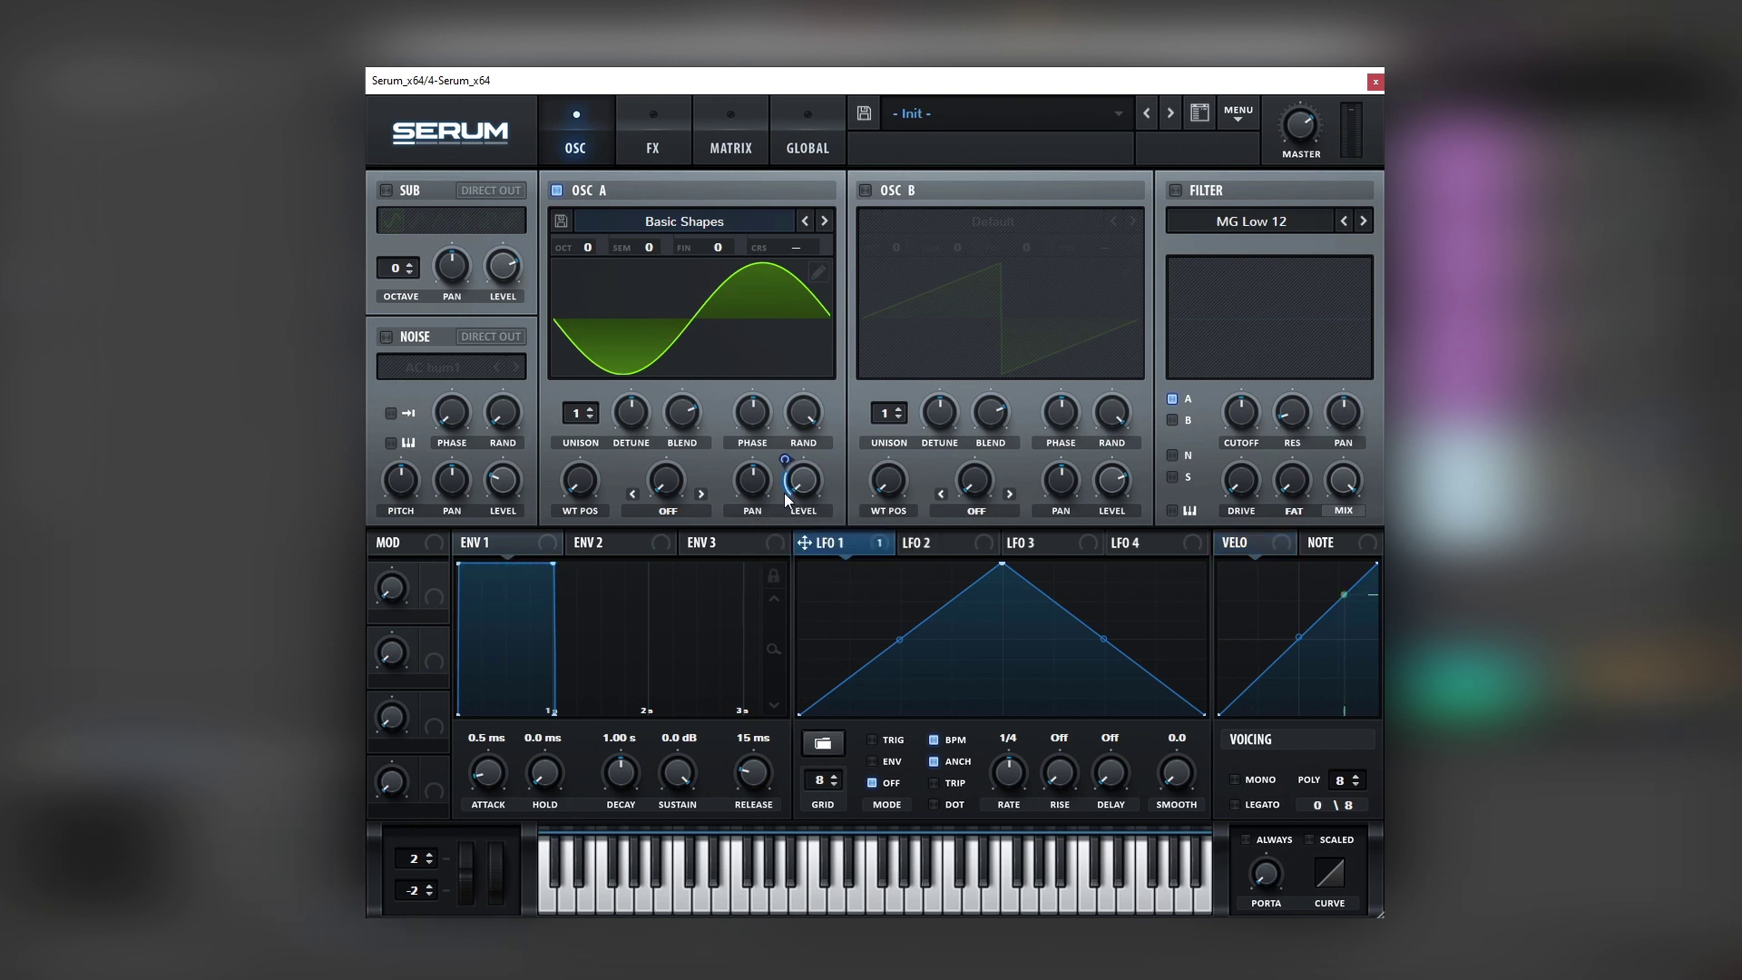
# Route LFO 1 to OSC A level and slow its rate from 1/4 to one bar
pyautogui.moveTo(804, 543); pyautogui.dragTo(786, 501)
pyautogui.moveTo(1009, 774); pyautogui.dragTo(976, 814)
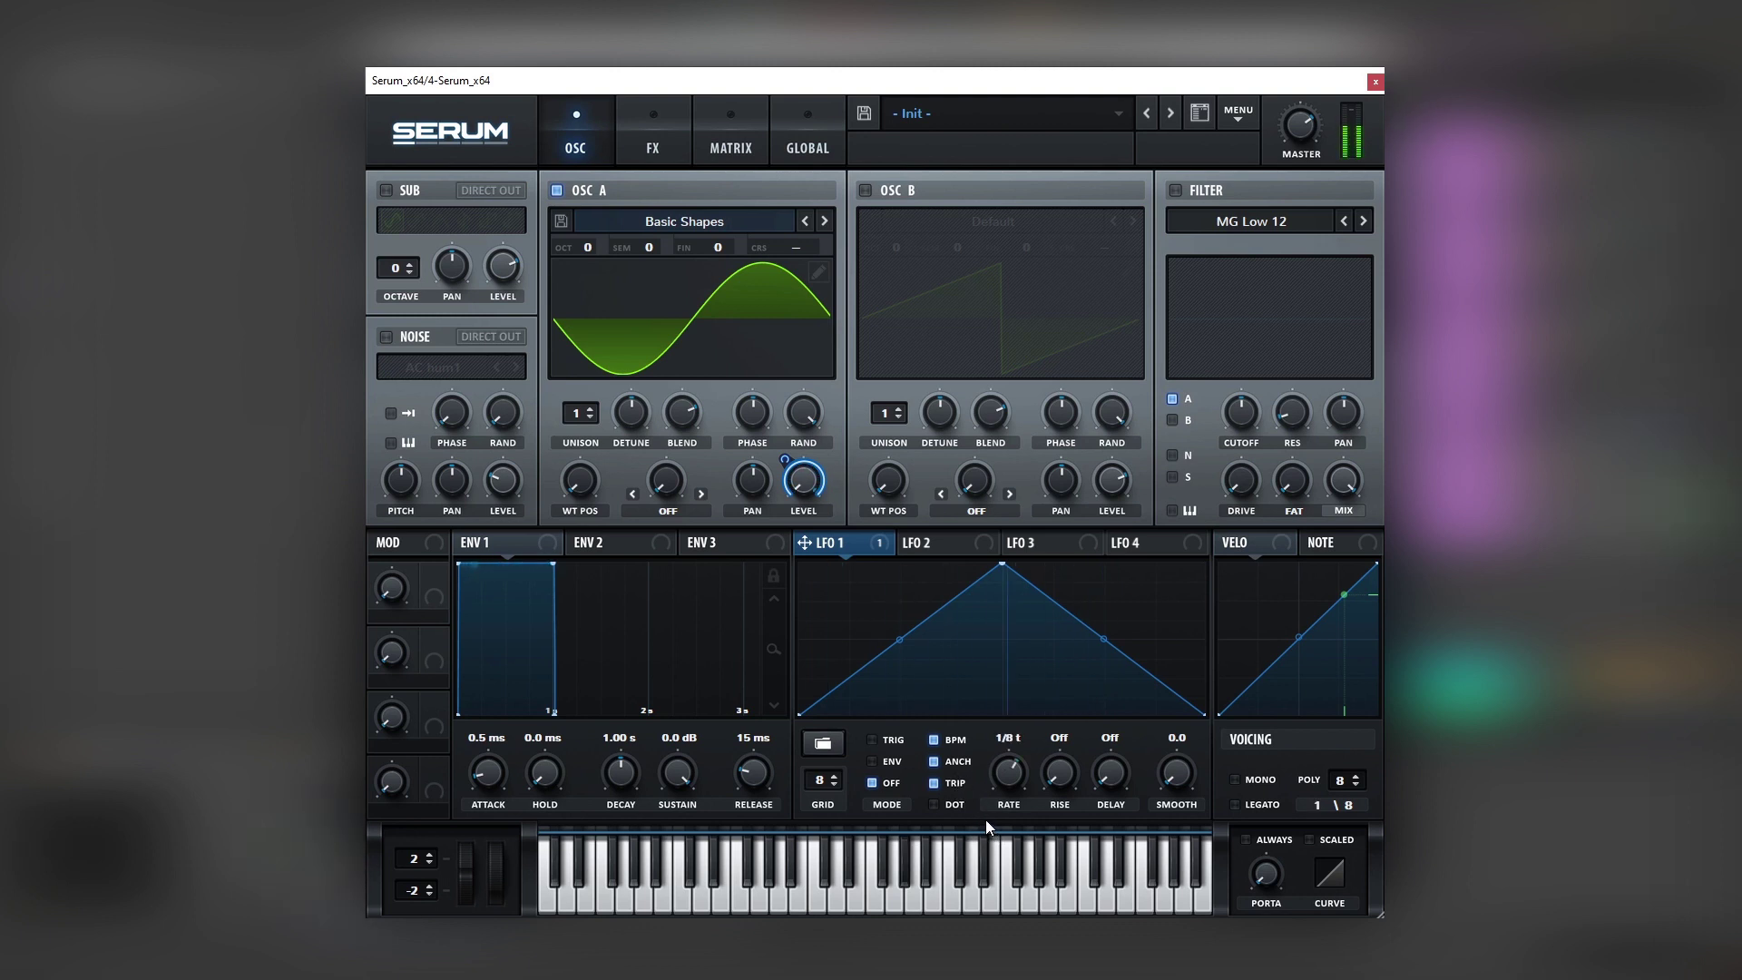
# Enable Chorus in the FX rack and raise its mix to 79%
pyautogui.click(651, 130)
pyautogui.click(395, 331)
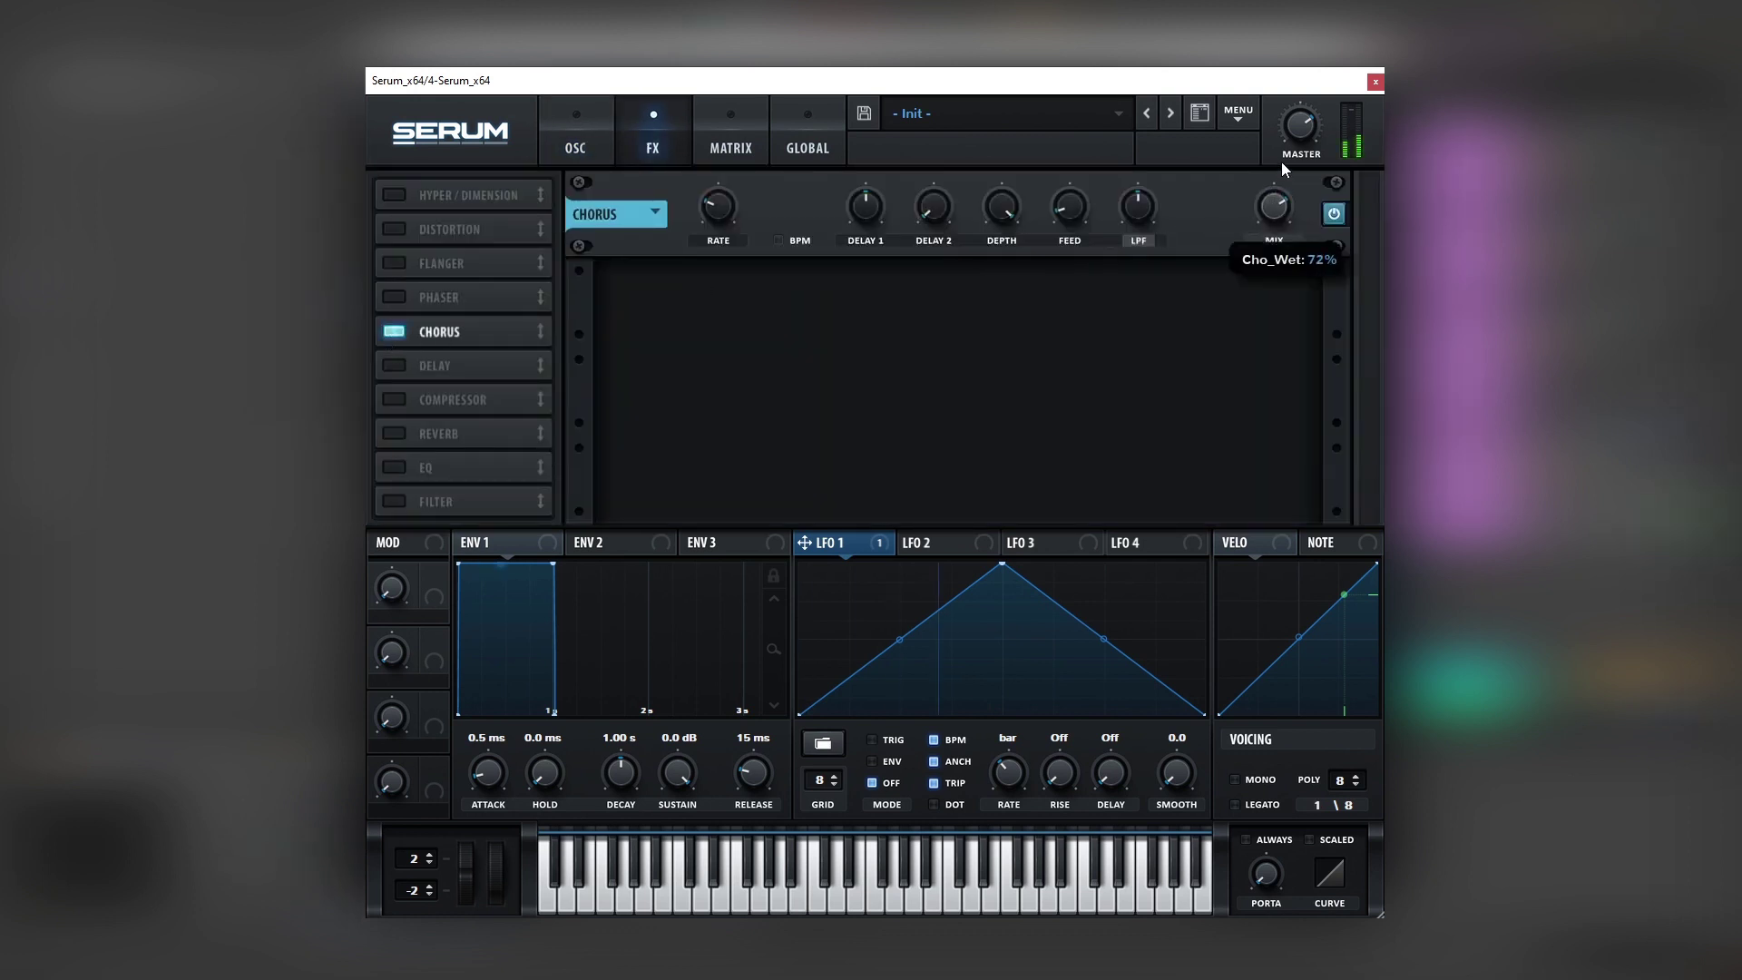
pyautogui.moveTo(1281, 161); pyautogui.dragTo(1286, 152)
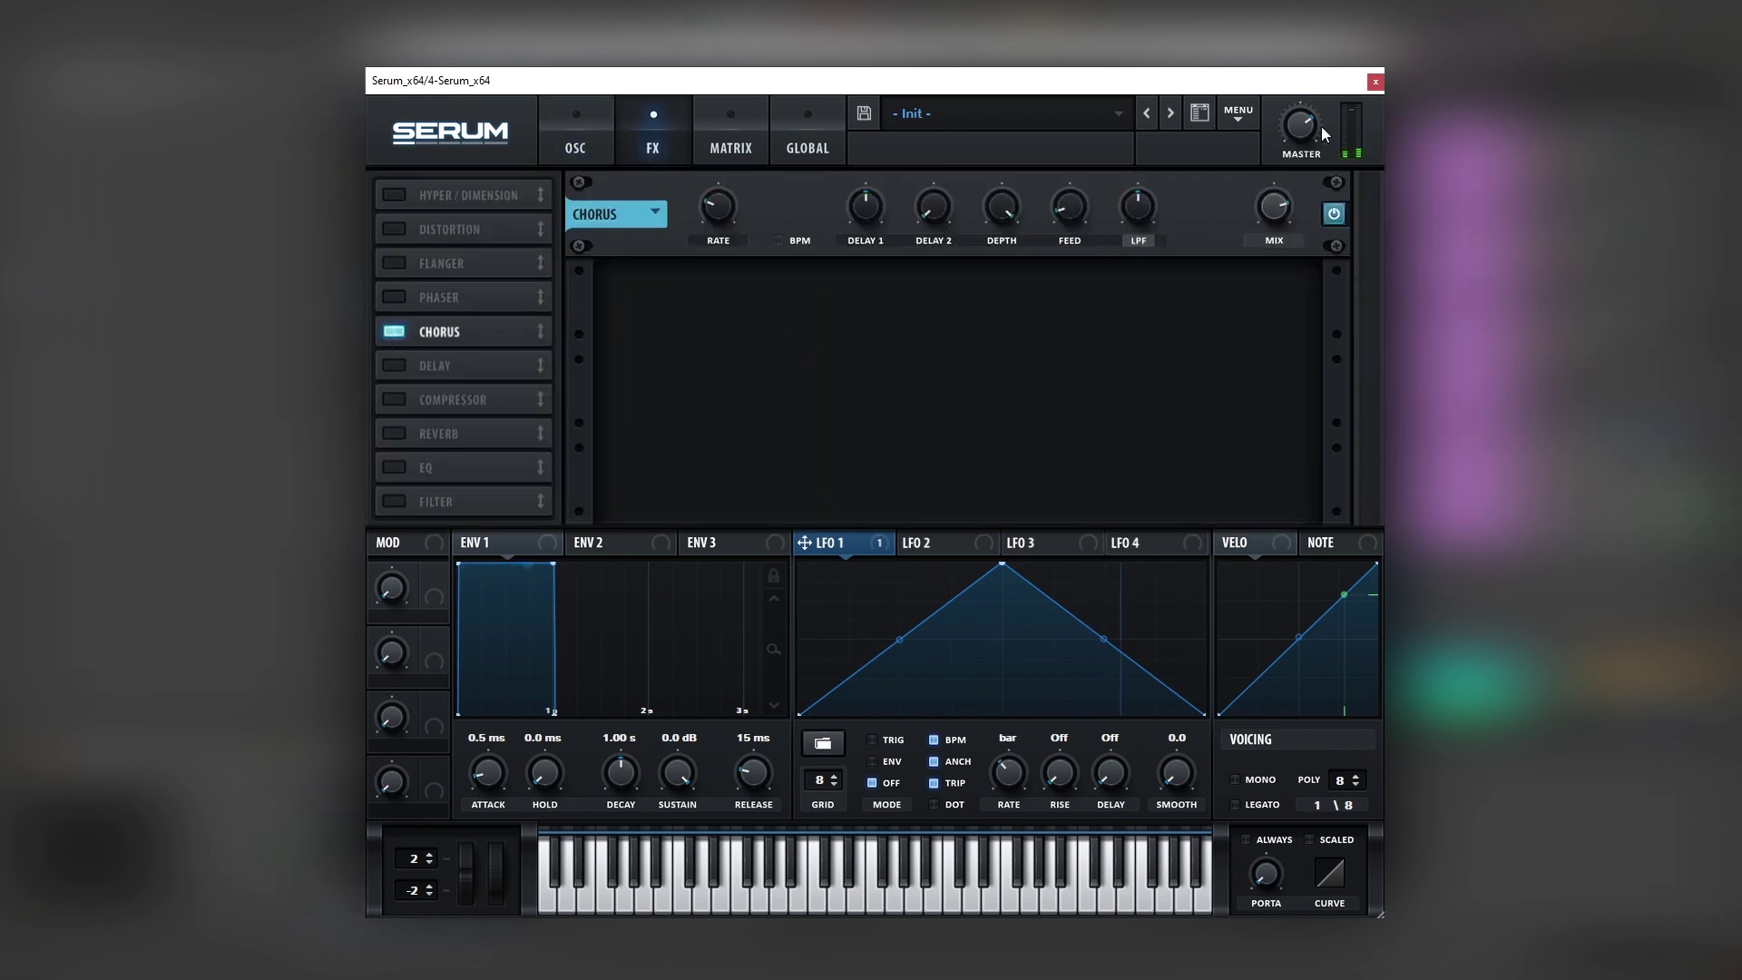